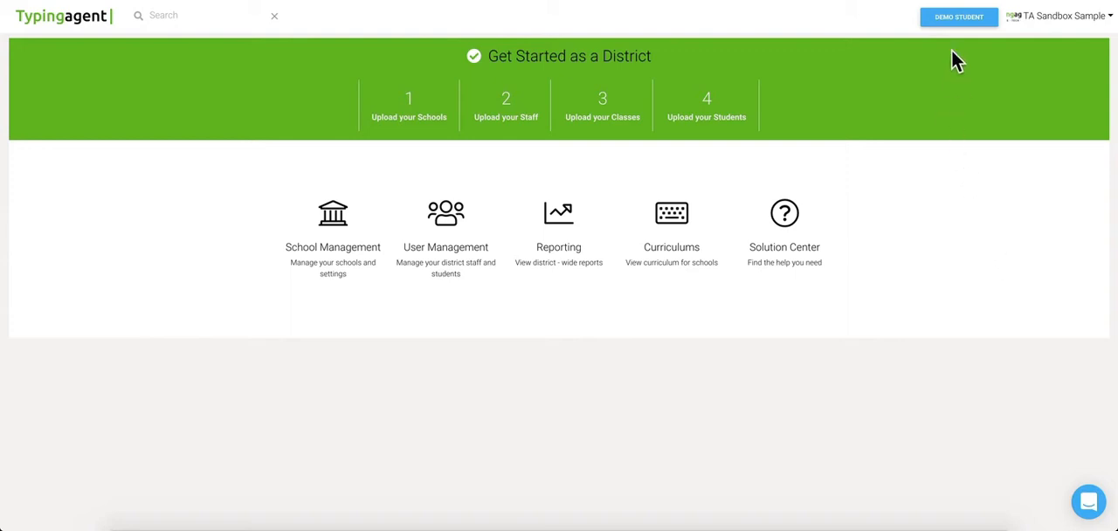
# Step: Sign in as the demo student and enter the Keyboarding Foundations K2 Mountain 1 map game
pyautogui.click(951, 19)
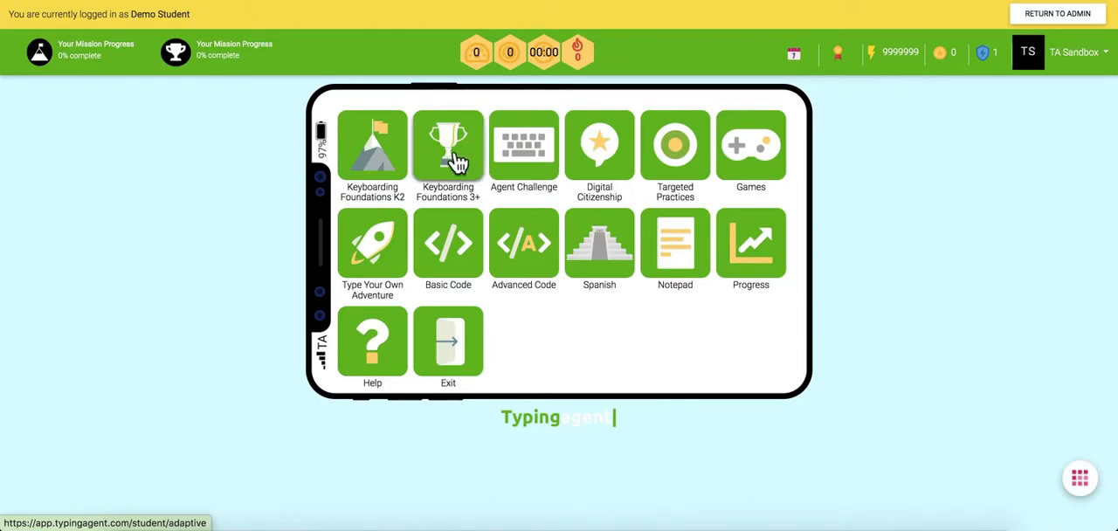
pyautogui.click(375, 160)
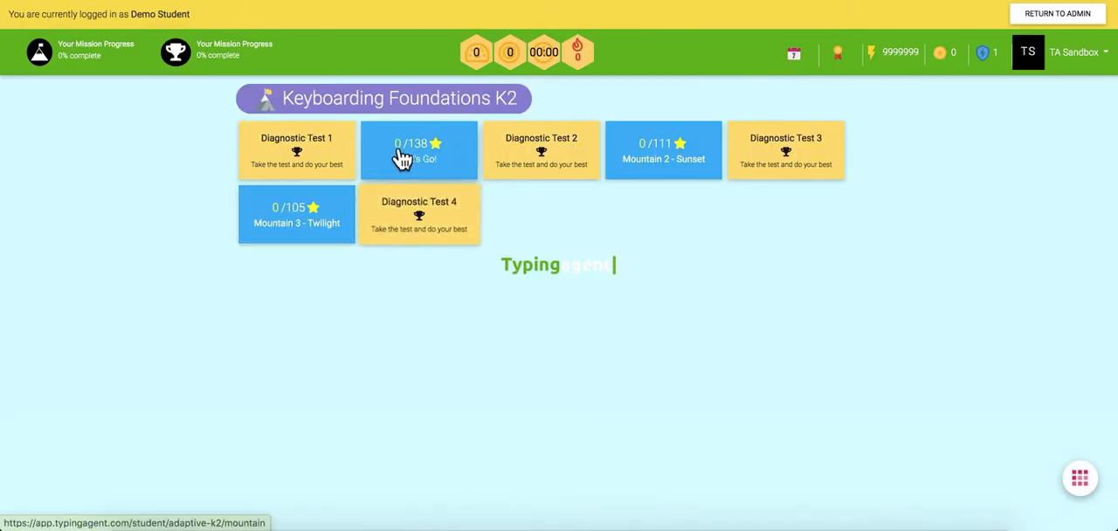
pyautogui.click(403, 157)
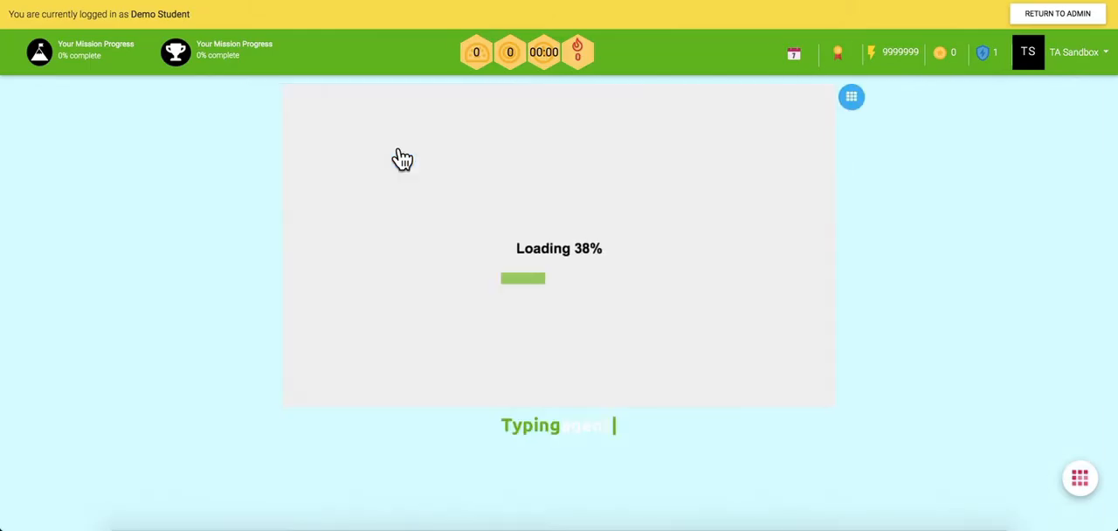
pyautogui.click(721, 265)
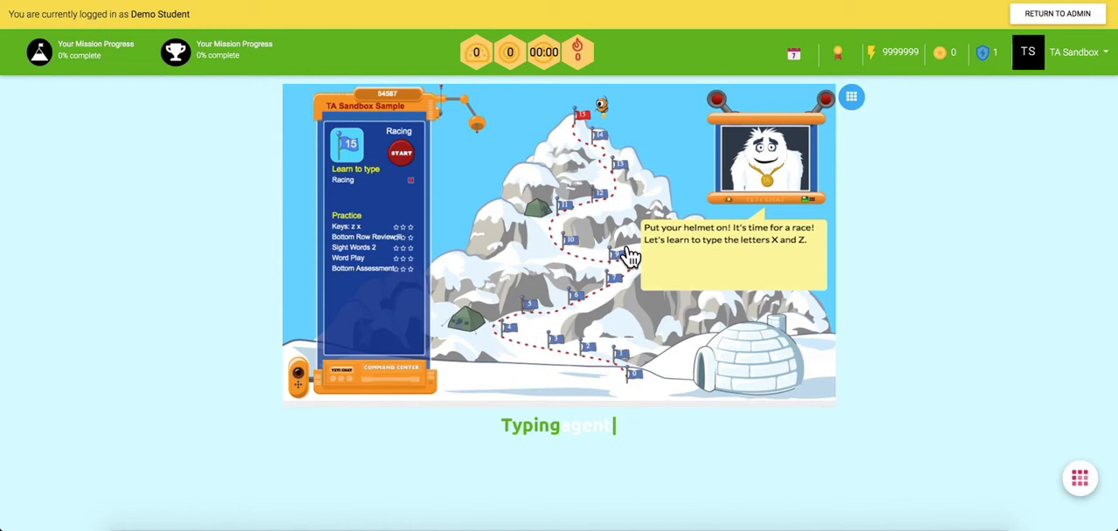
# Step: From the home menu, preview the Keyboarding Foundations 3+ Diagnostic 1: World 4 test and return home
pyautogui.click(1080, 478)
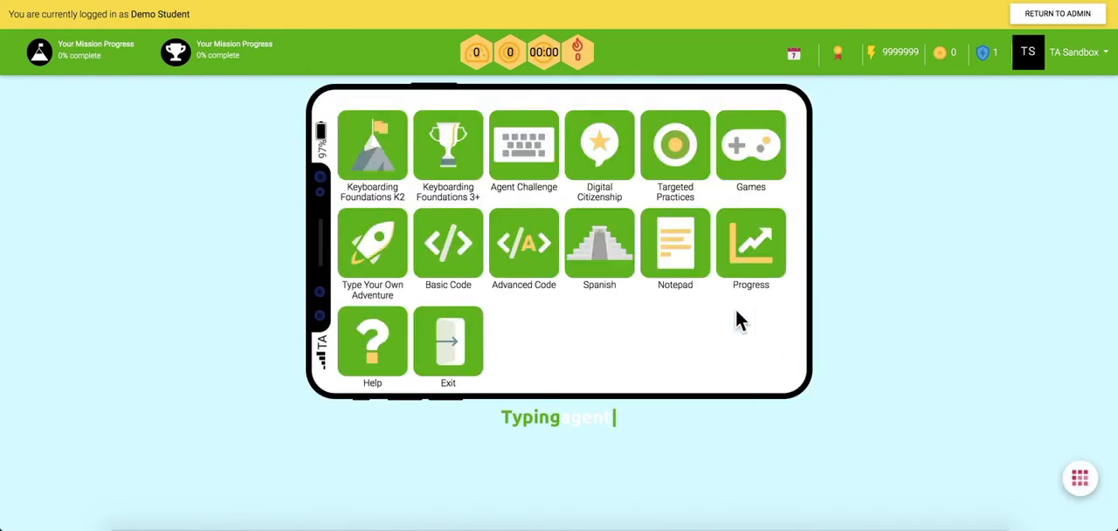
pyautogui.click(468, 164)
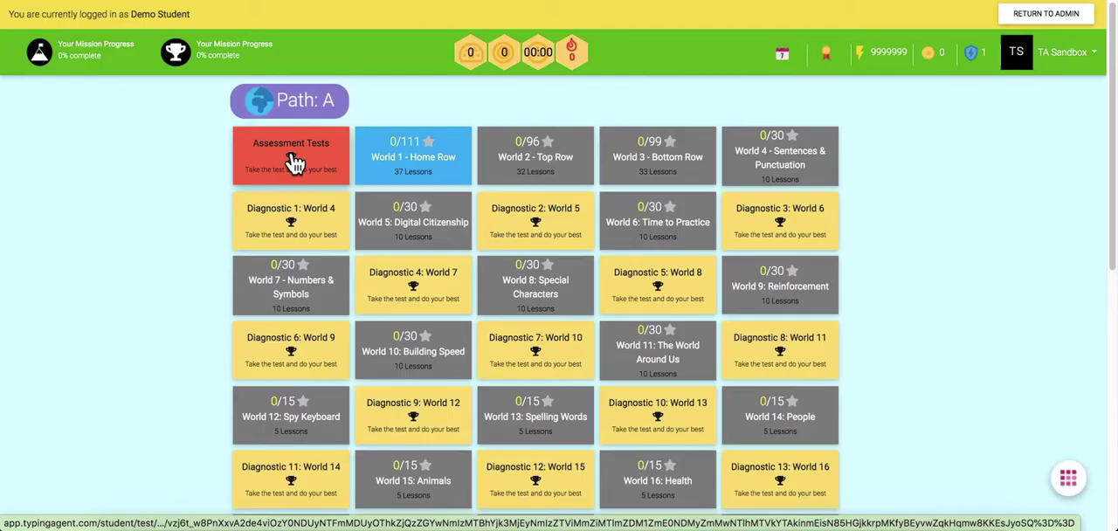
pyautogui.click(327, 223)
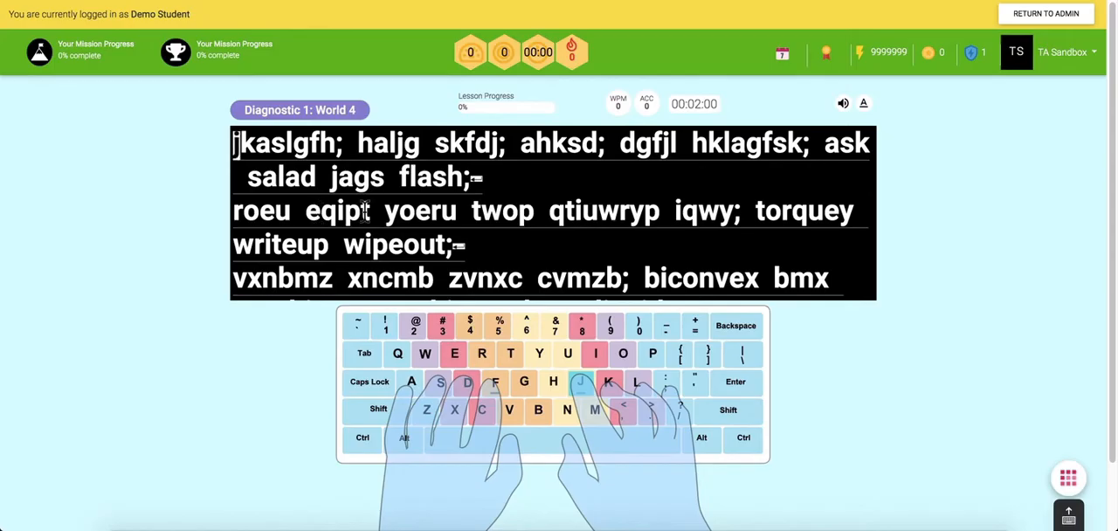
pyautogui.click(1062, 476)
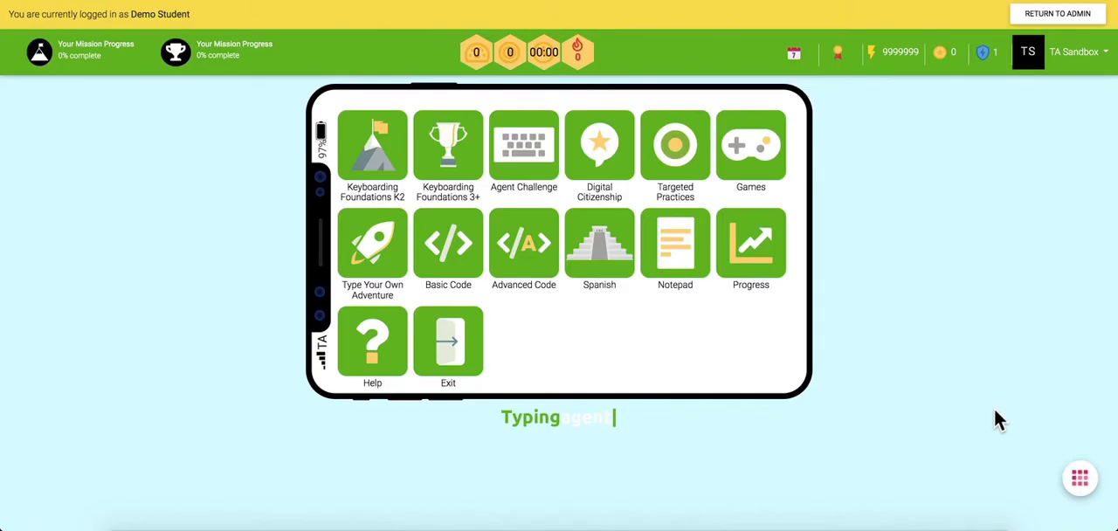
# Step: Start the Type Up A lesson in Keyboarding Foundations 3+ World 1 - Home Row
pyautogui.click(442, 159)
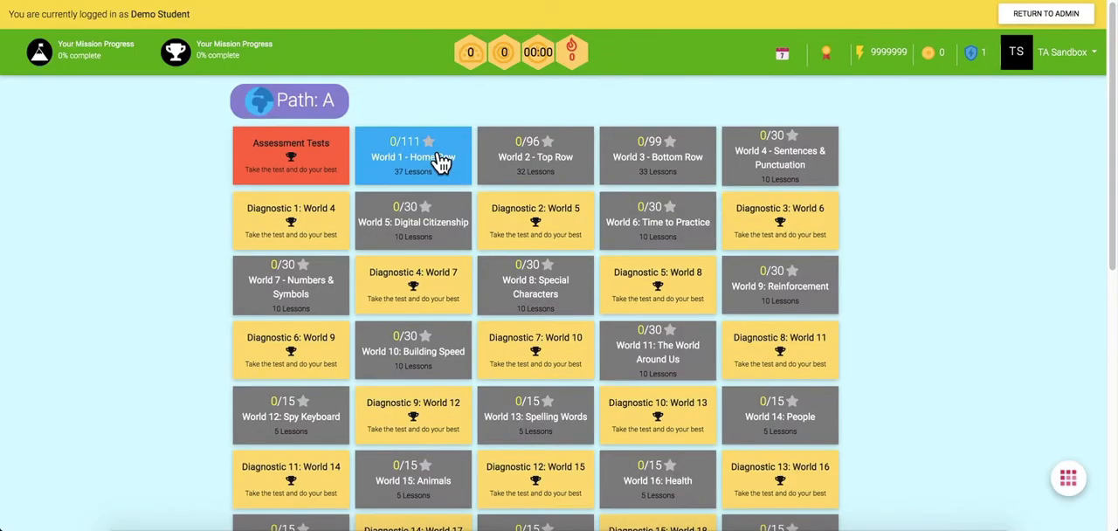
pyautogui.click(441, 161)
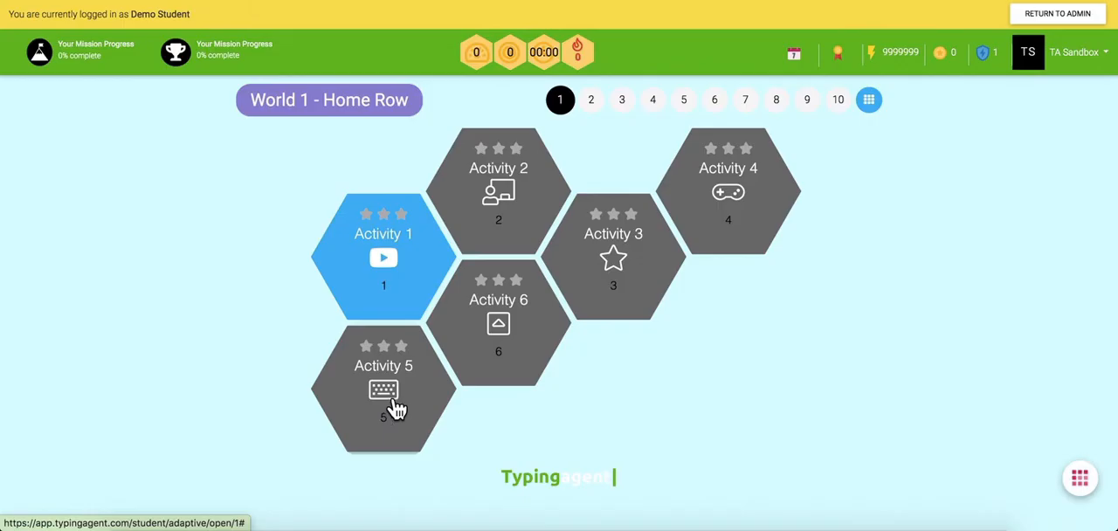
pyautogui.click(484, 358)
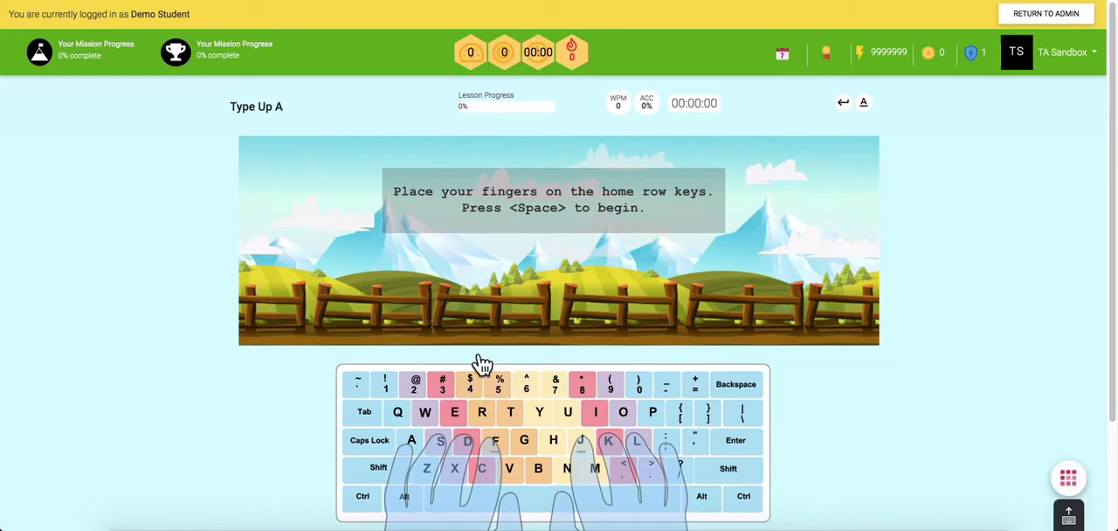
pyautogui.press('space')
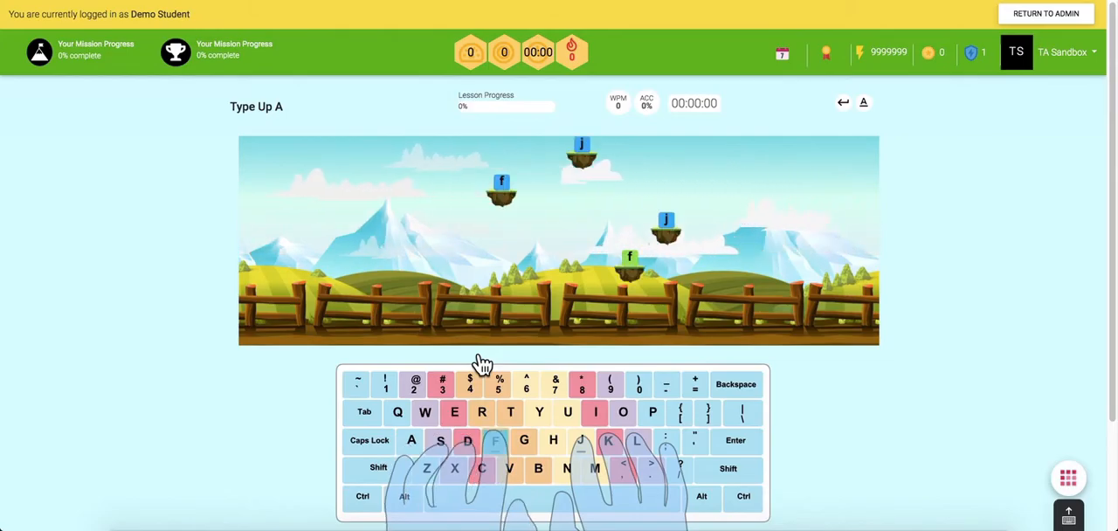
pyautogui.write('fjfj')
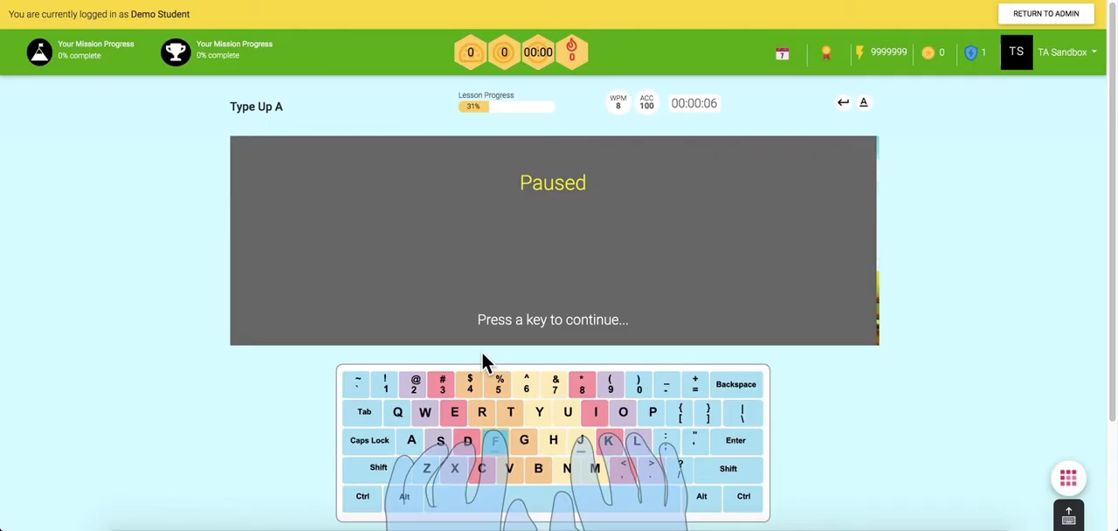
pyautogui.click(1062, 52)
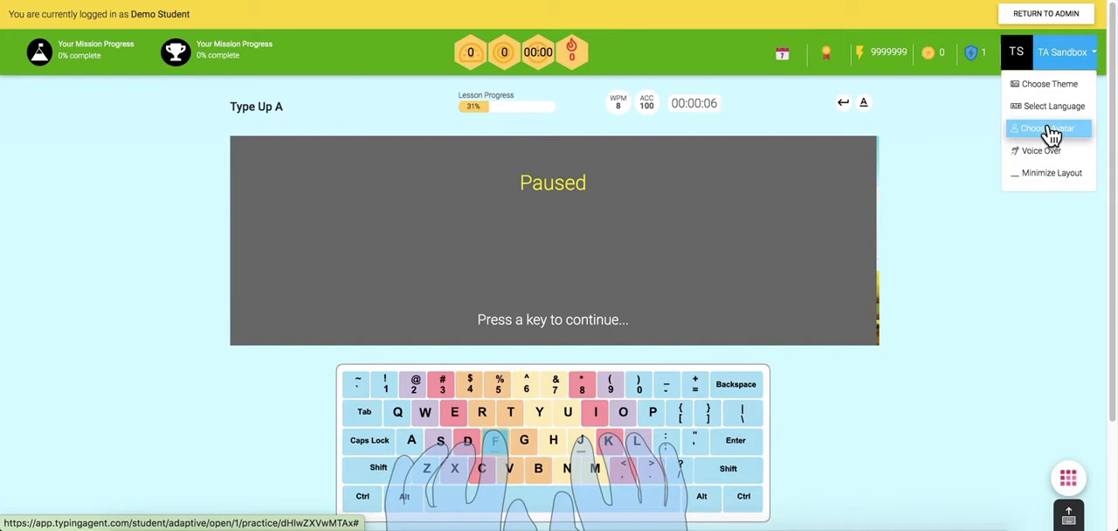
pyautogui.click(1051, 130)
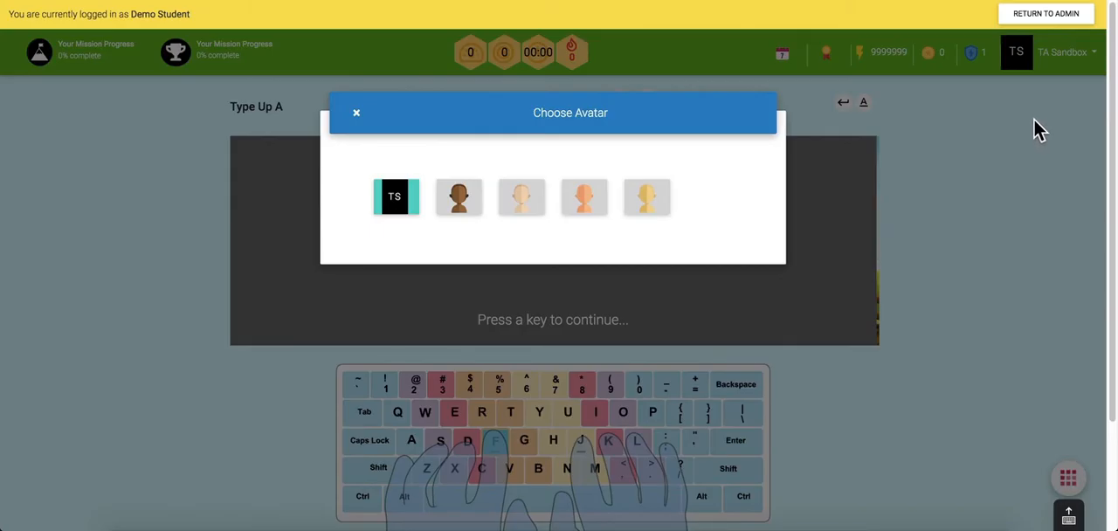
pyautogui.press('Escape')
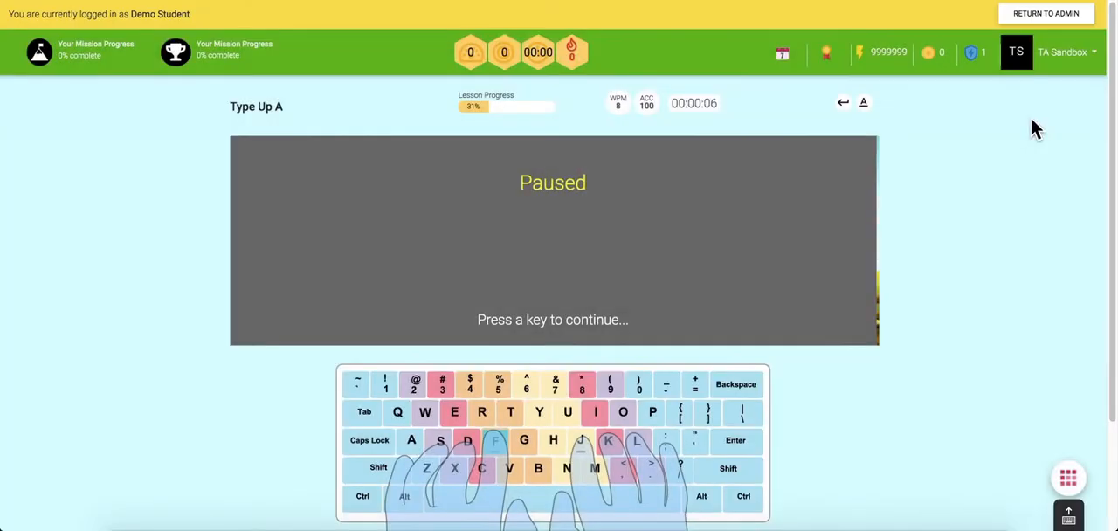
pyautogui.click(1058, 58)
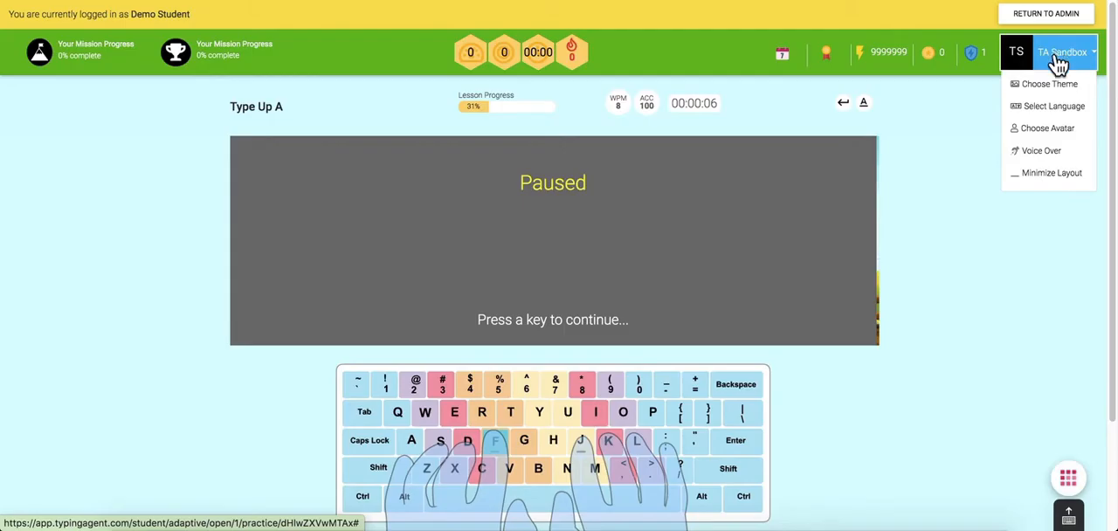
pyautogui.click(1073, 158)
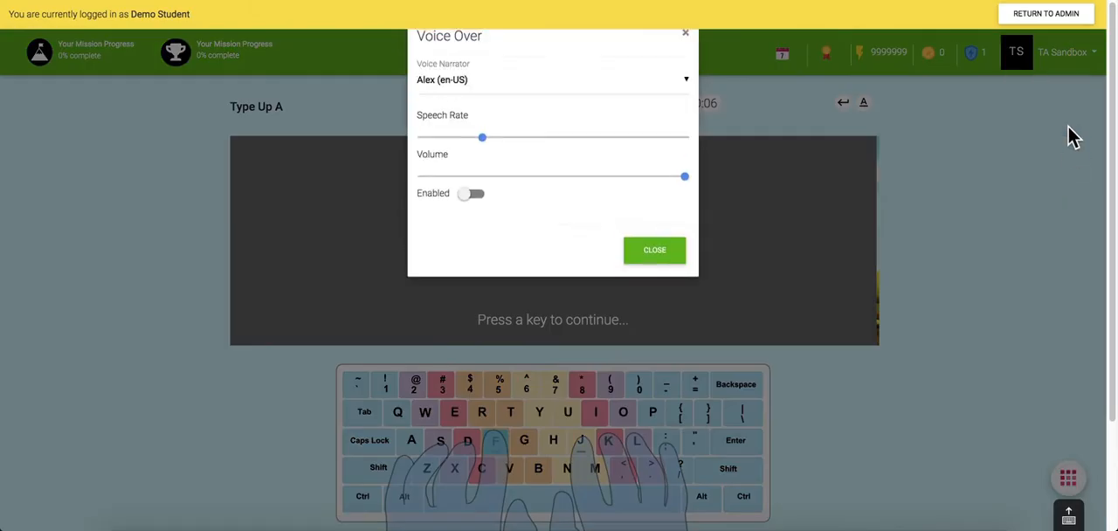
pyautogui.click(1072, 66)
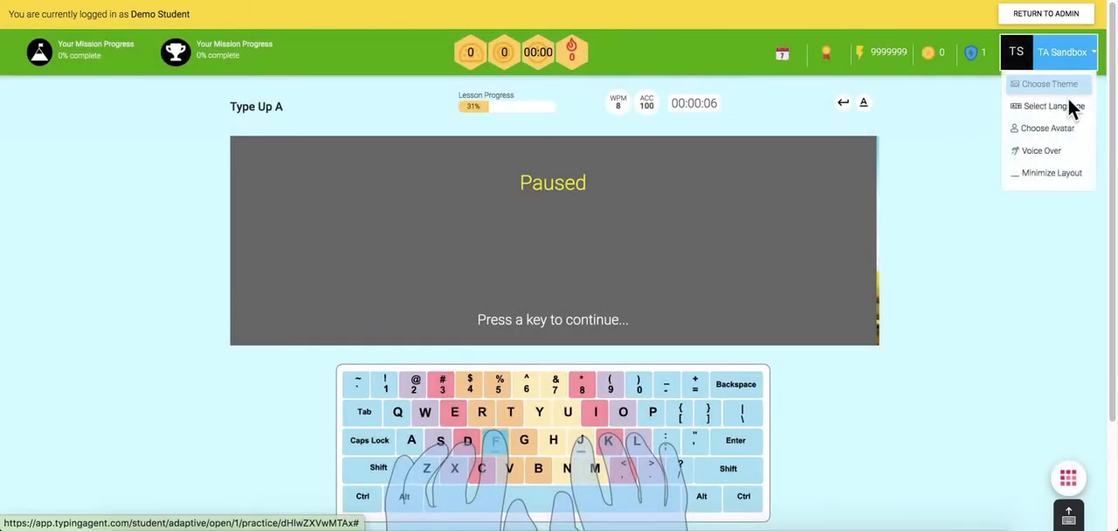
pyautogui.click(1070, 109)
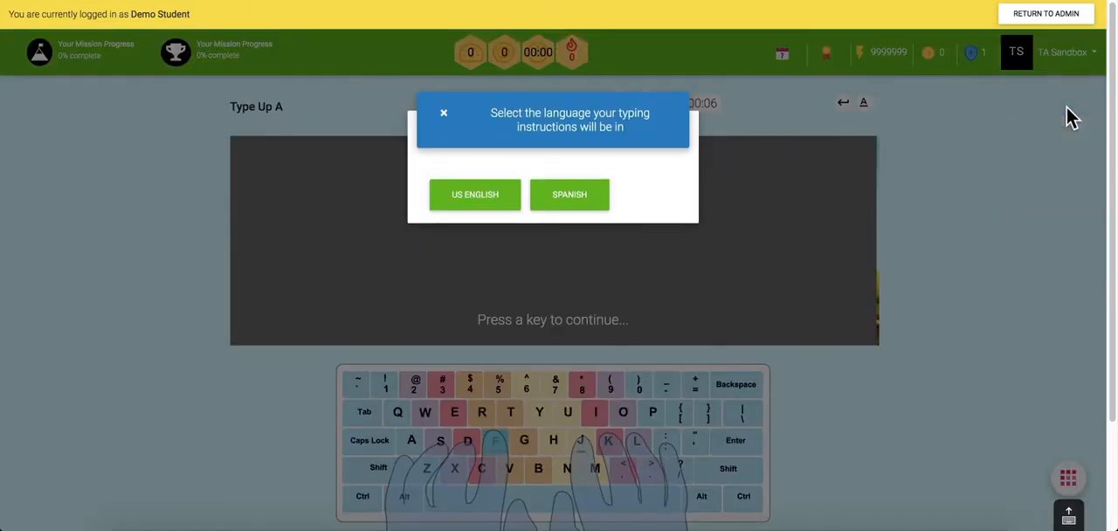
pyautogui.press('Escape')
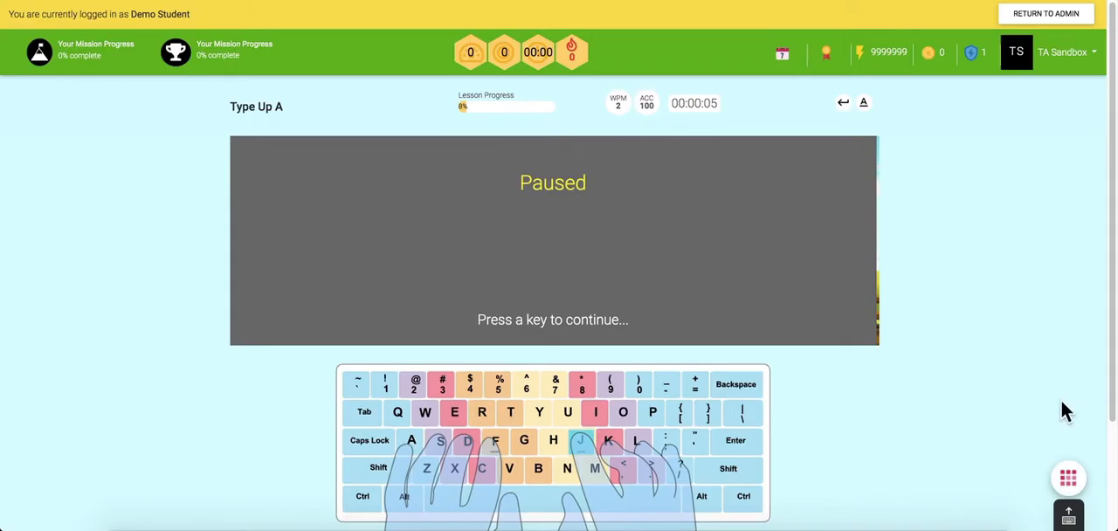
# Step: Preview Activity 5 and its Benchmark Challenge targets, then return to the World 1 activity map
pyautogui.click(840, 108)
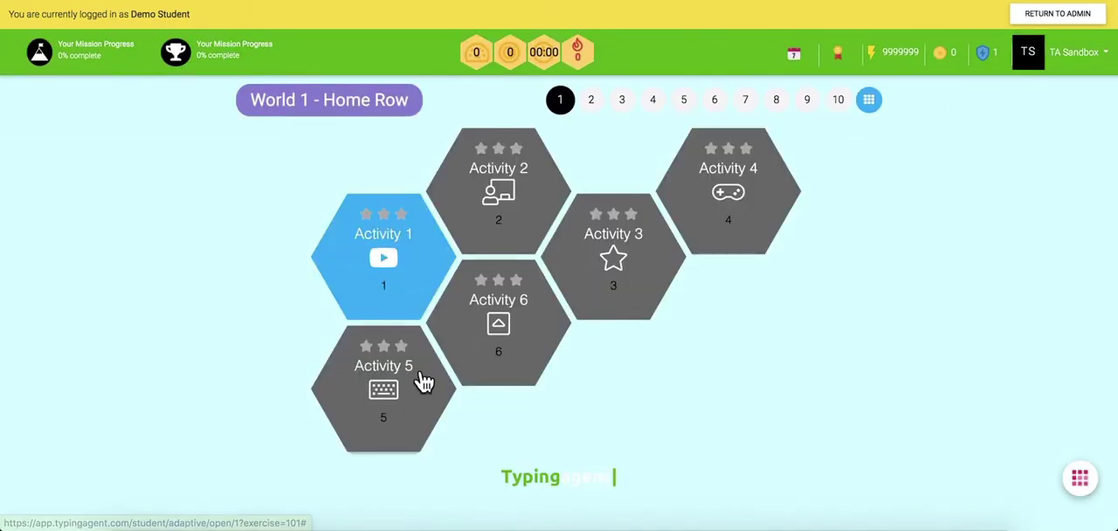
pyautogui.click(424, 381)
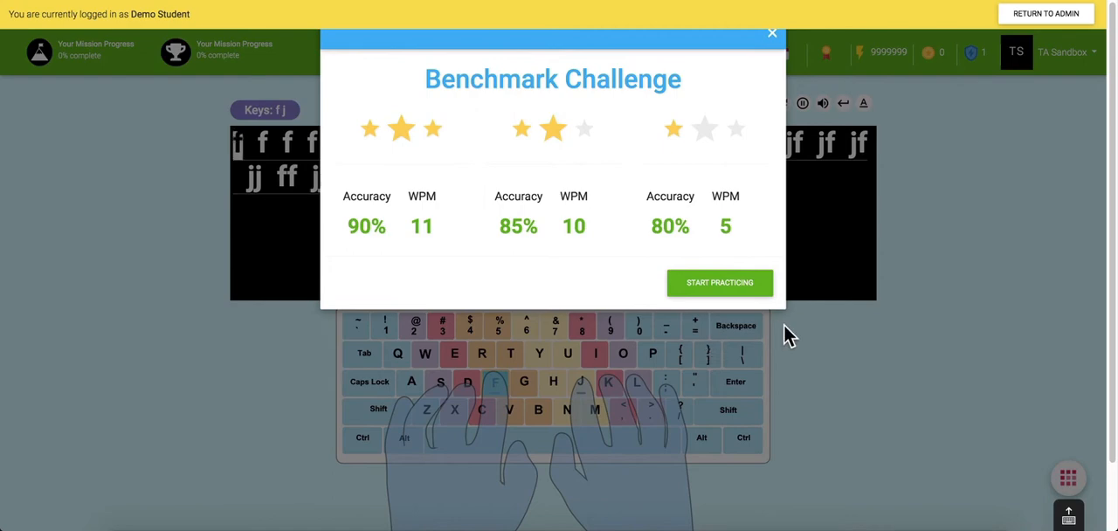
pyautogui.click(945, 336)
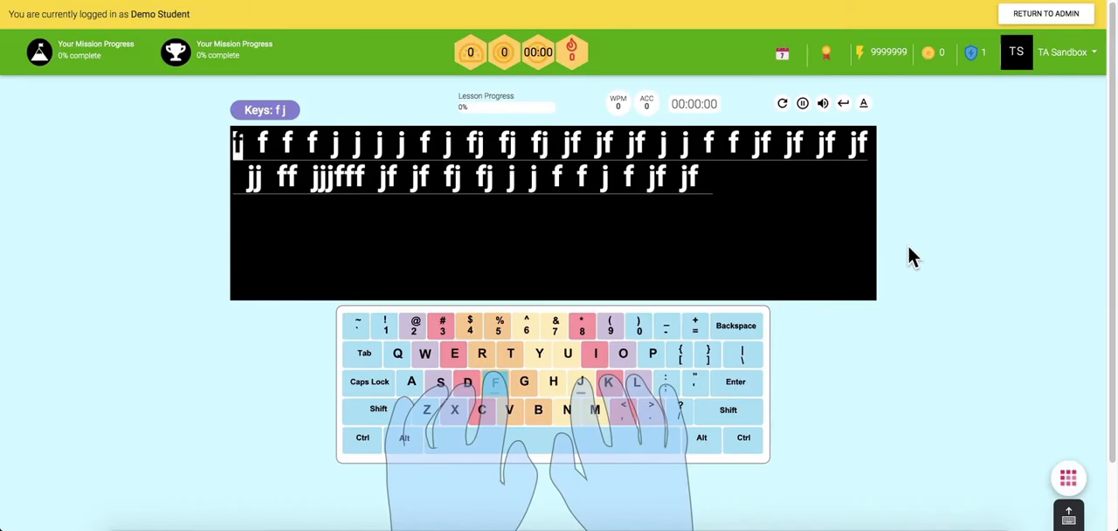
pyautogui.click(843, 103)
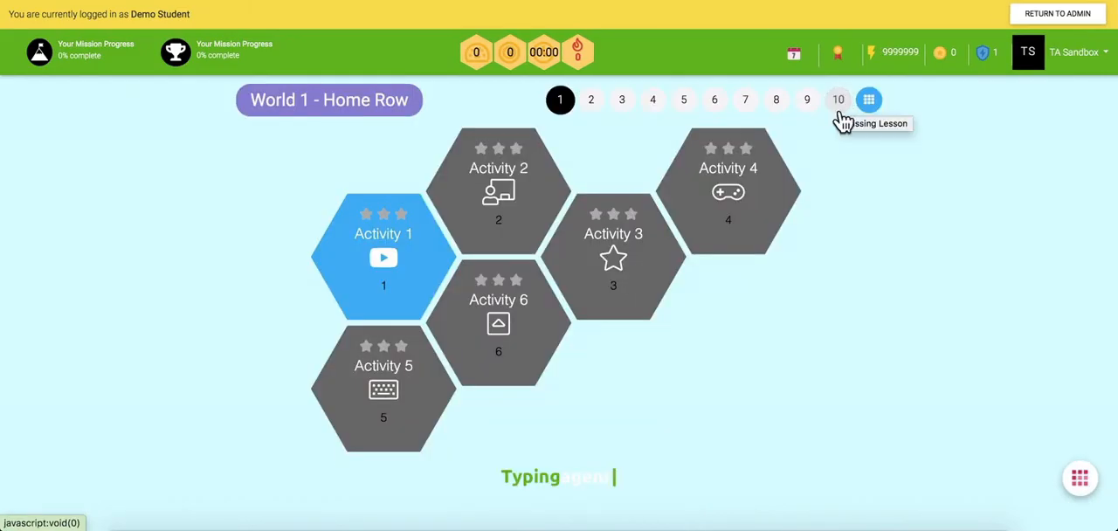
# Step: Show the full grid of Path A worlds and diagnostic tests
pyautogui.click(869, 100)
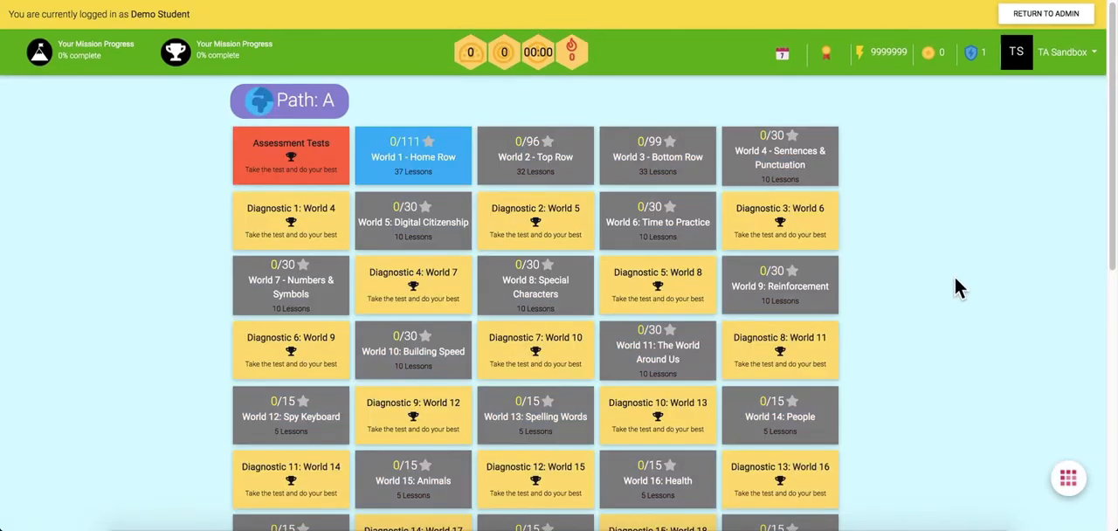
pyautogui.scroll(-2, 965, 306)
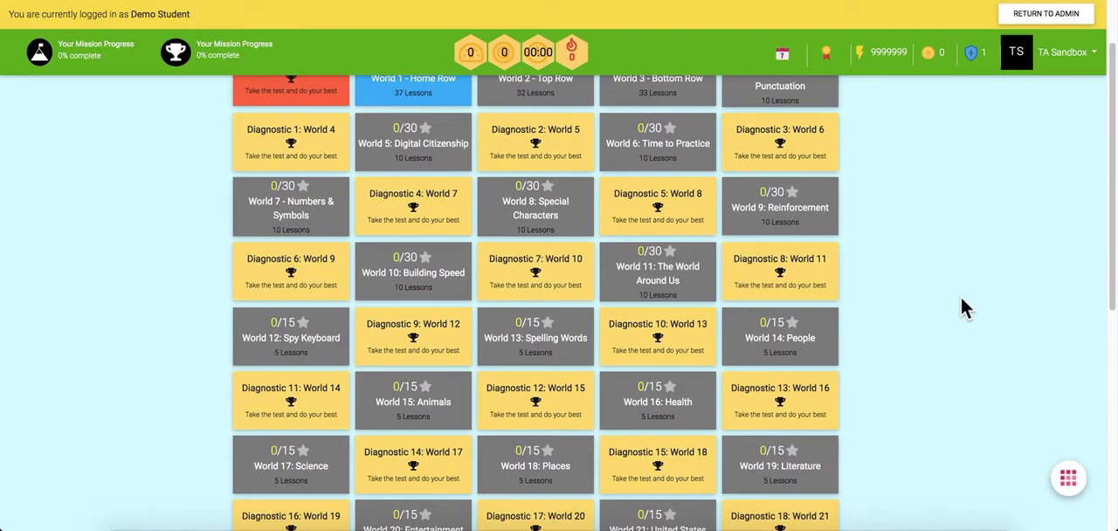
pyautogui.scroll(-3, 965, 306)
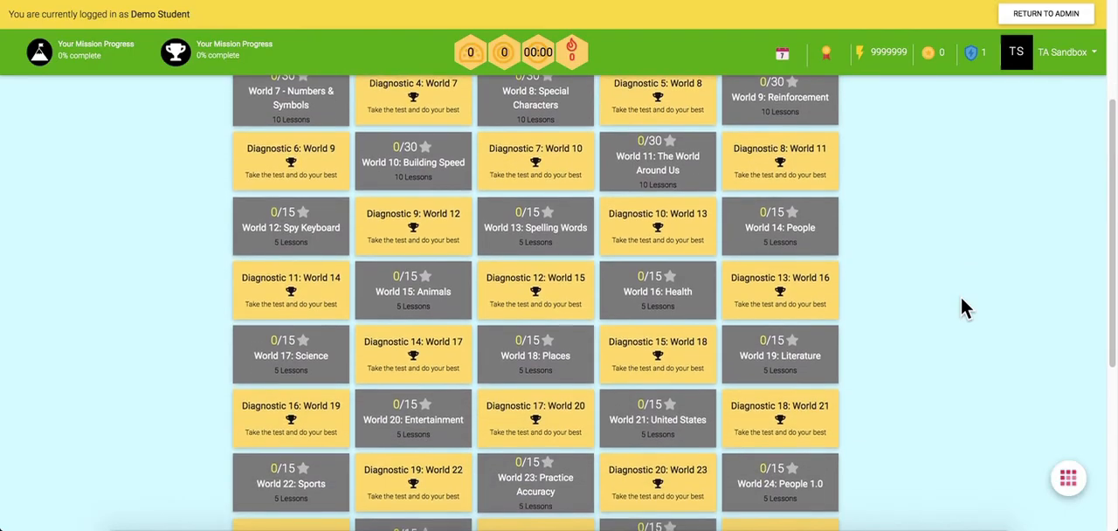
pyautogui.scroll(-3, 965, 306)
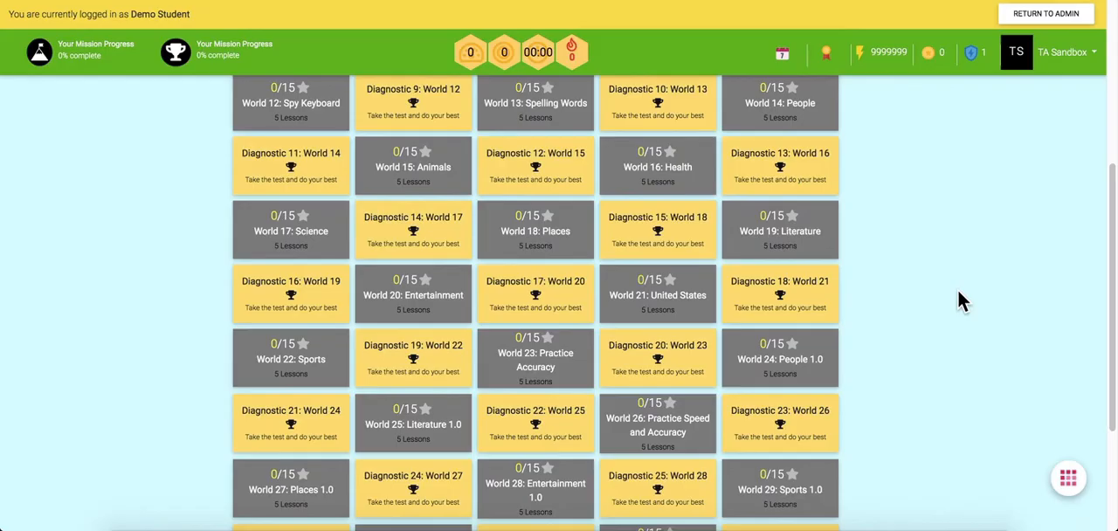
pyautogui.scroll(10, 957, 289)
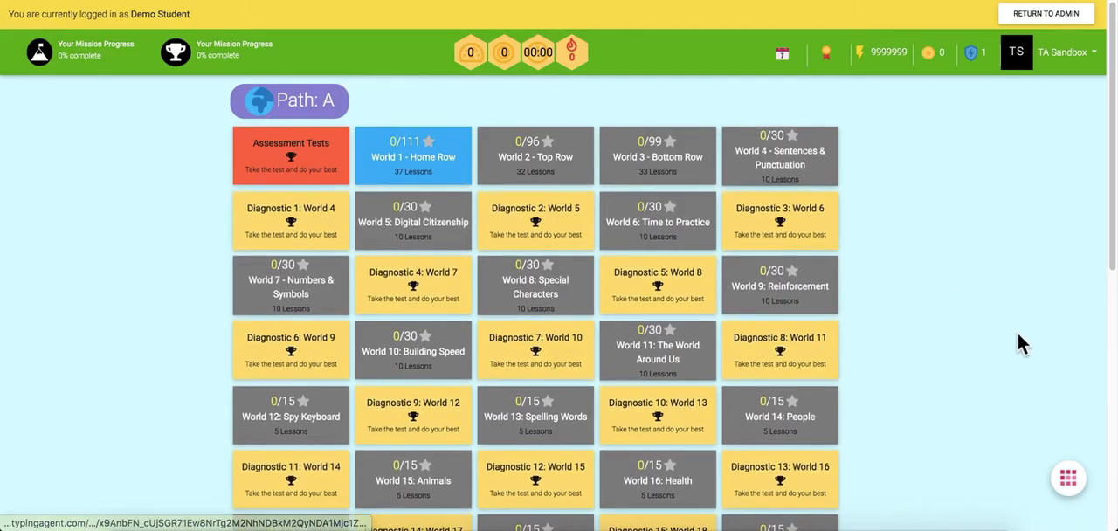
pyautogui.click(1067, 478)
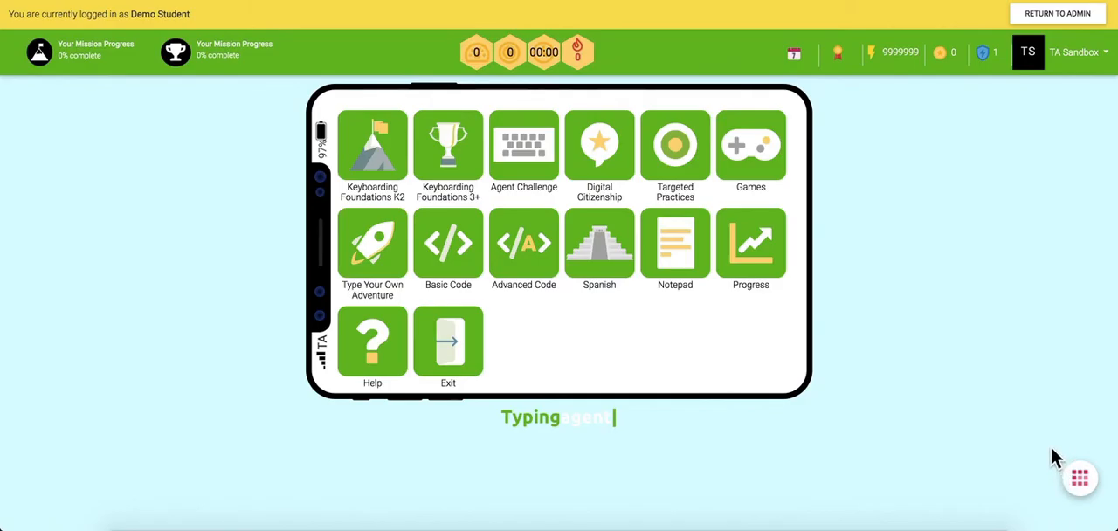
pyautogui.click(751, 253)
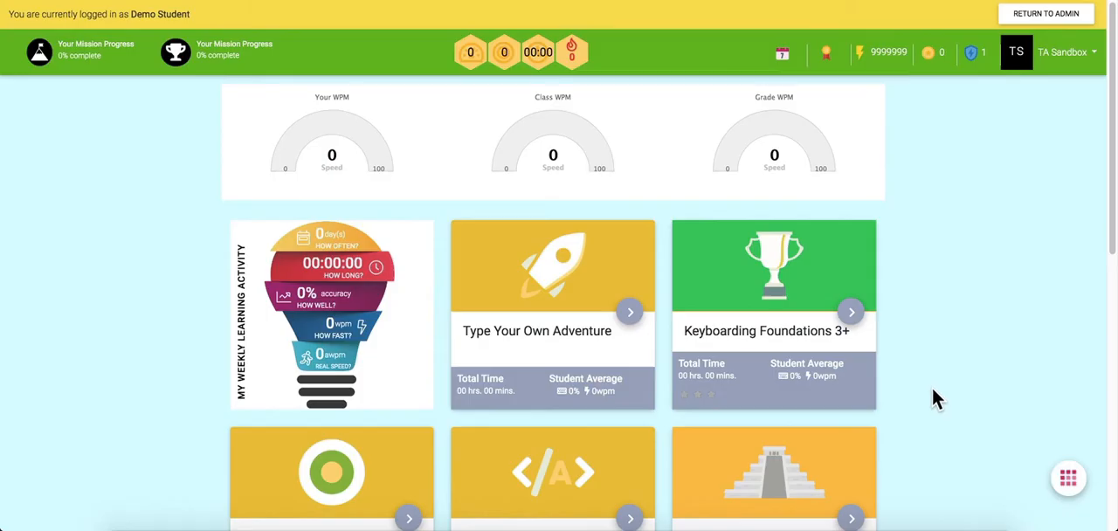
pyautogui.scroll(-2, 928, 382)
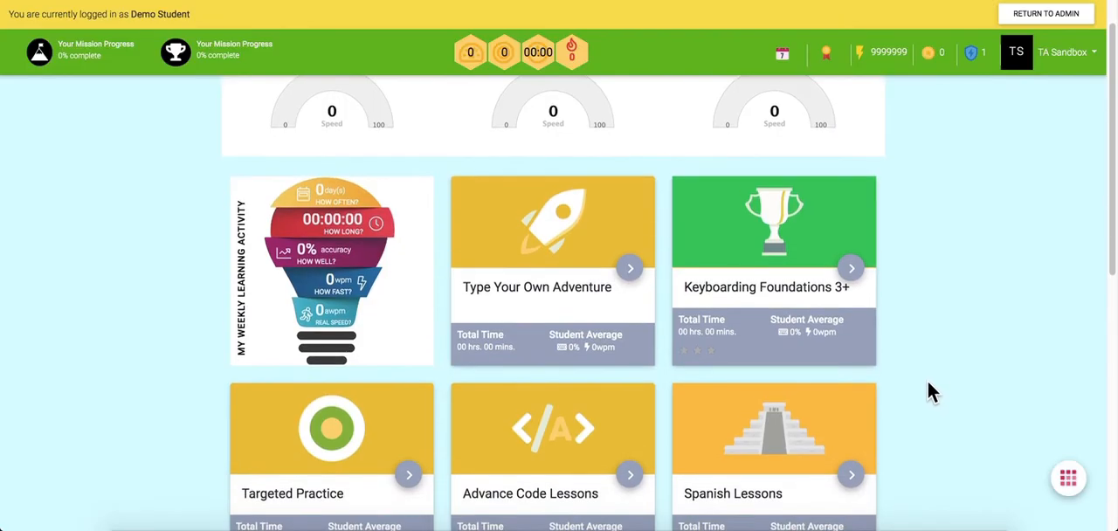
pyautogui.scroll(-5, 926, 378)
pyautogui.scroll(-2, 928, 388)
pyautogui.scroll(-2, 928, 388)
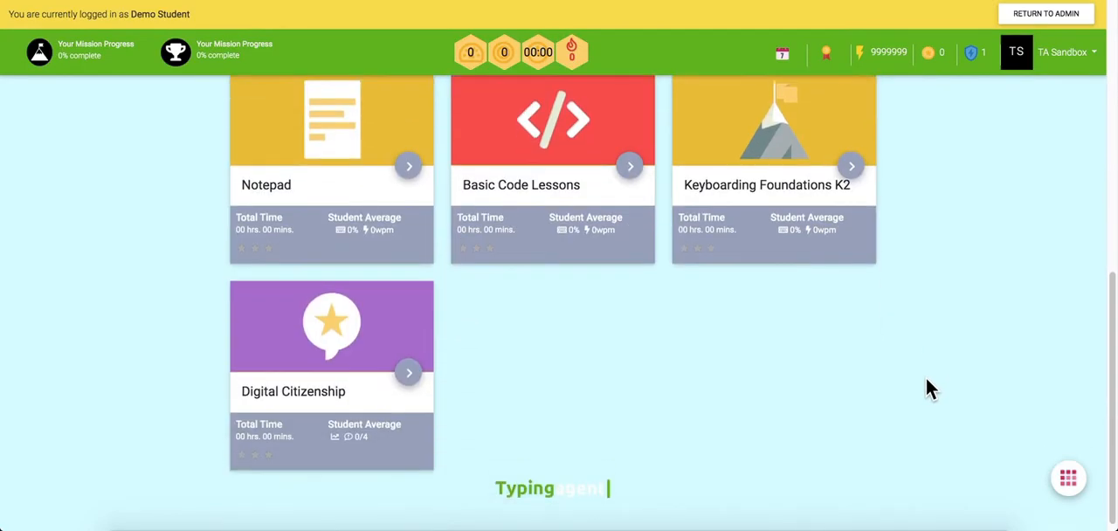
pyautogui.scroll(4, 928, 382)
pyautogui.scroll(4, 924, 374)
pyautogui.scroll(3, 923, 373)
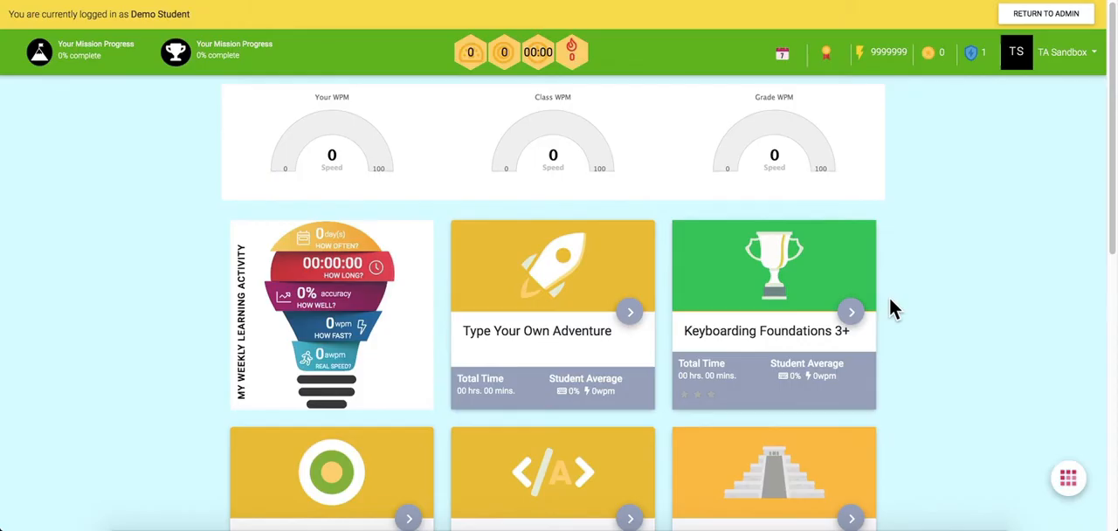
# Step: Open the phone-style grid of all student activities, games and tools
pyautogui.click(1069, 479)
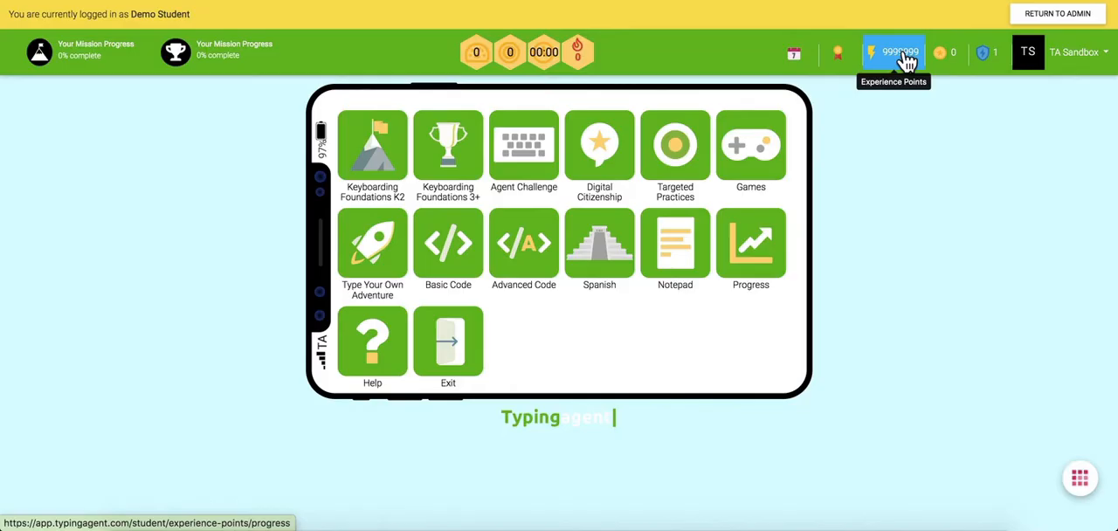
# Step: View the student's badges page with earned and locked Progress Badges
pyautogui.click(982, 52)
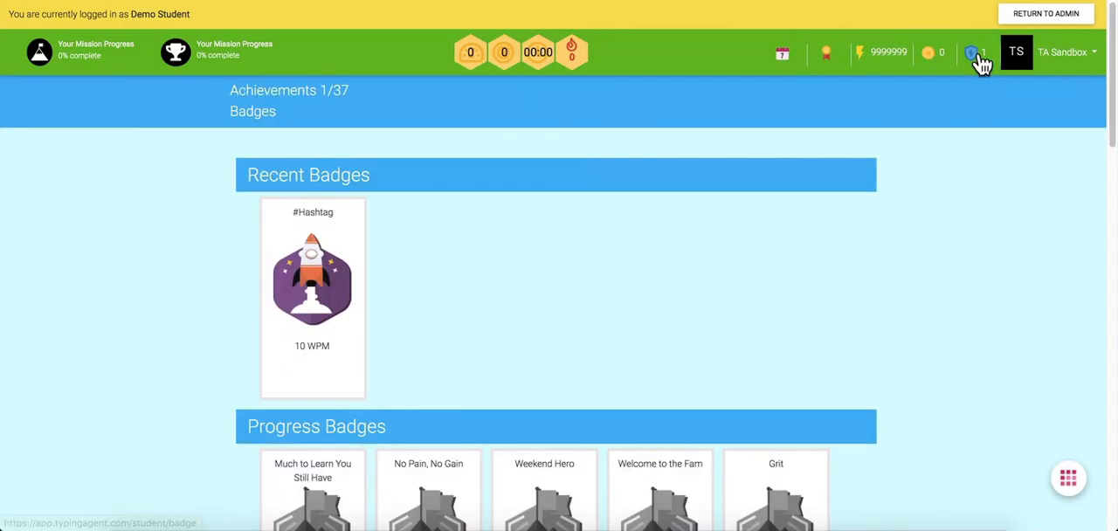
pyautogui.scroll(-3, 960, 367)
pyautogui.scroll(-2, 956, 375)
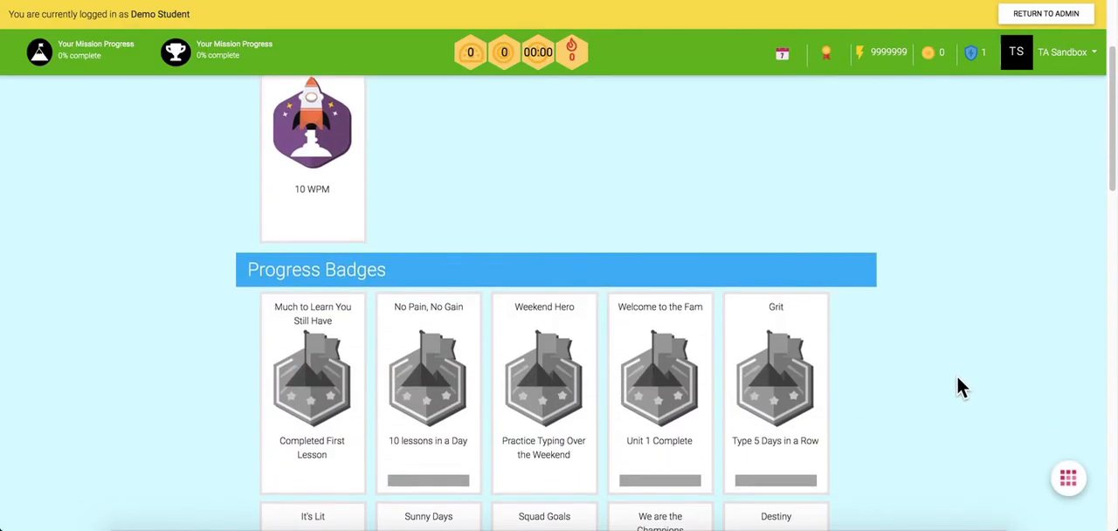
pyautogui.scroll(-3, 956, 375)
pyautogui.scroll(-1, 956, 375)
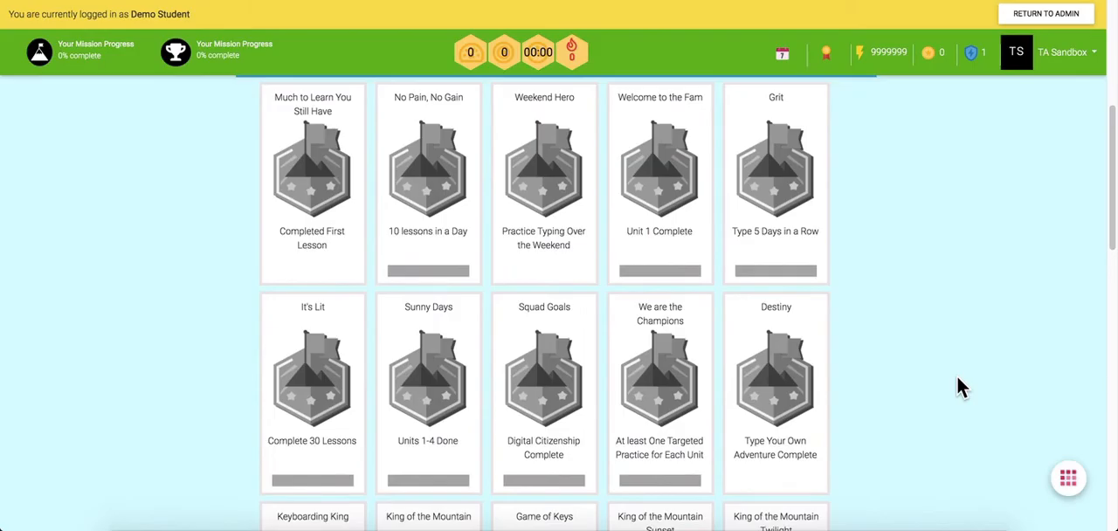
pyautogui.scroll(1, 956, 376)
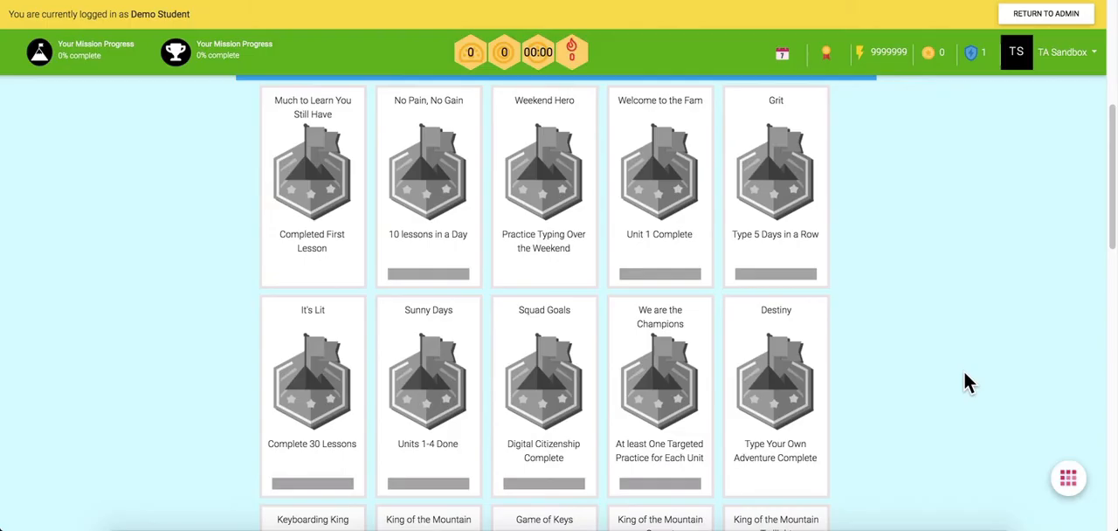
# Step: Return from the demo student view to the district admin dashboard
pyautogui.click(1046, 14)
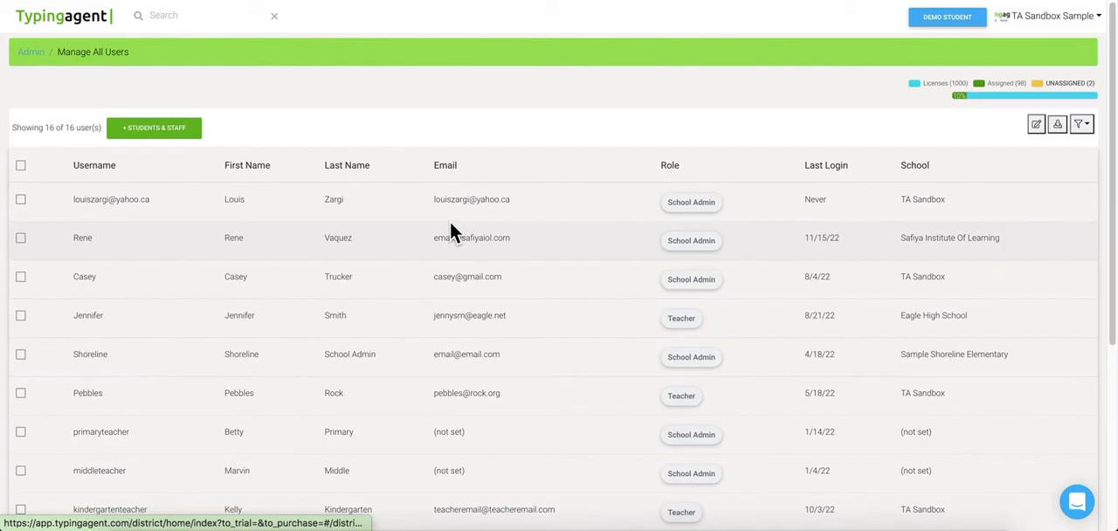
# Step: Select the Safiya Institute Of Learning school admin and use Login As to enter their dashboard
pyautogui.click(21, 243)
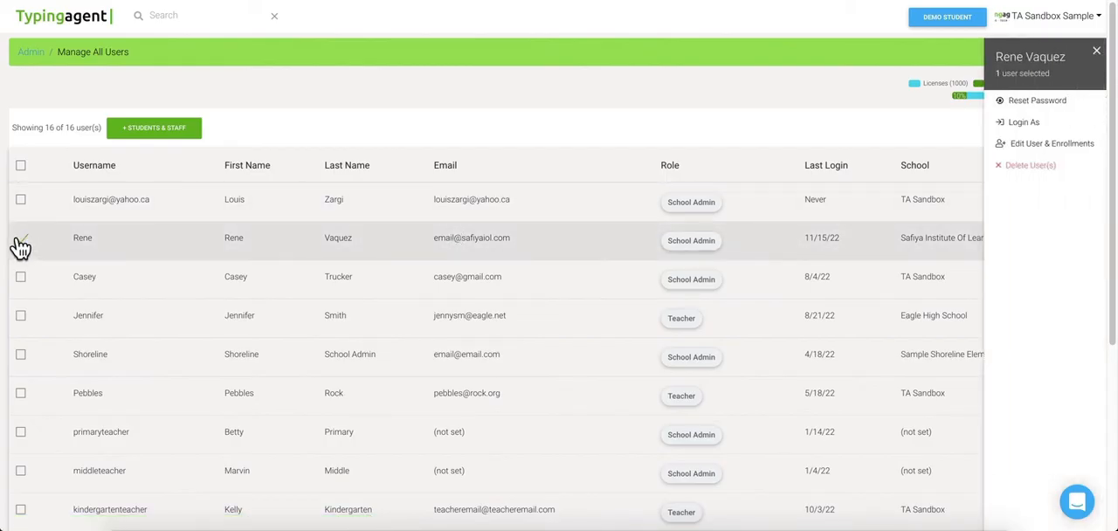
pyautogui.click(1023, 122)
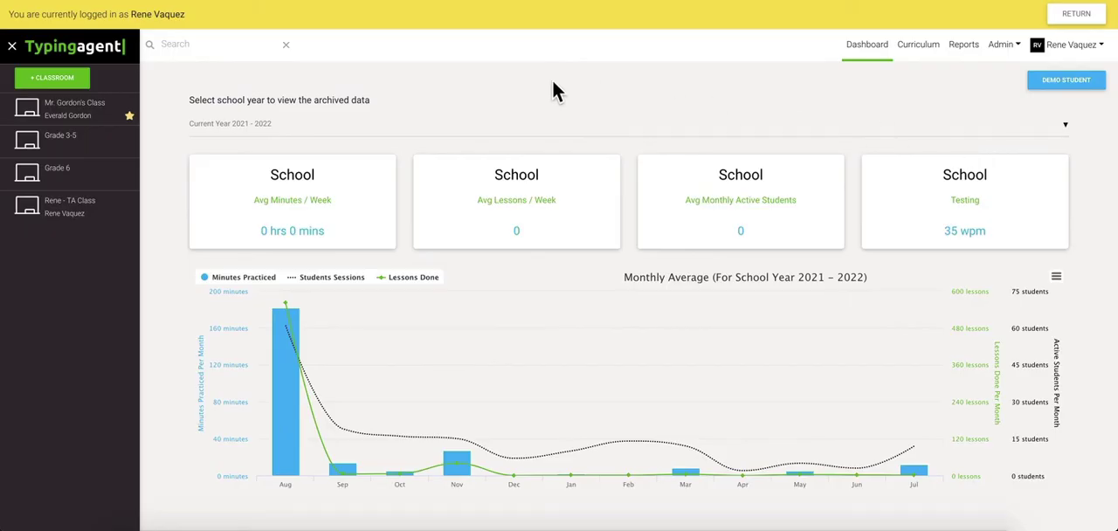
# Step: Open the first class's Settings and show its Accessibility Options accommodations
pyautogui.click(94, 119)
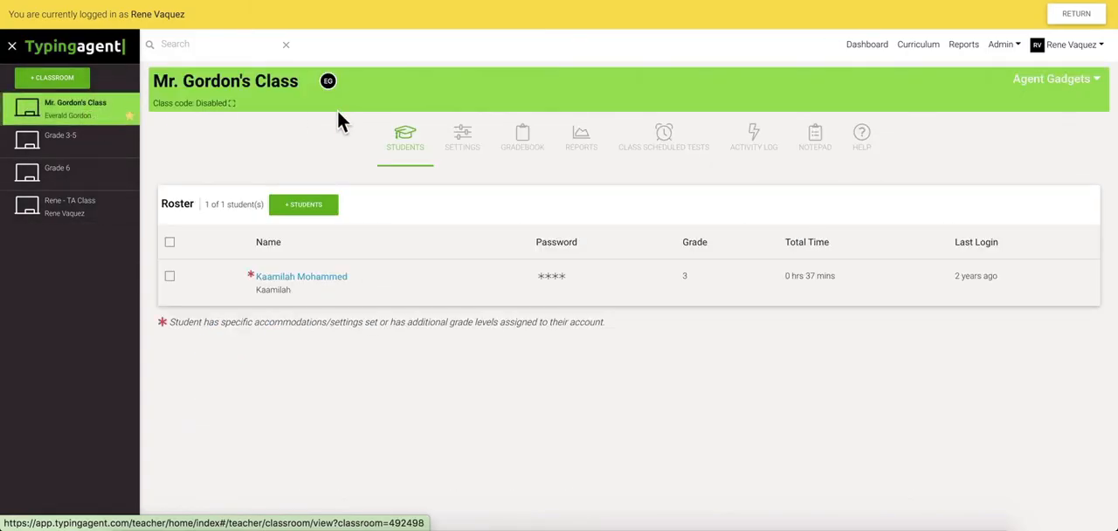
pyautogui.click(468, 142)
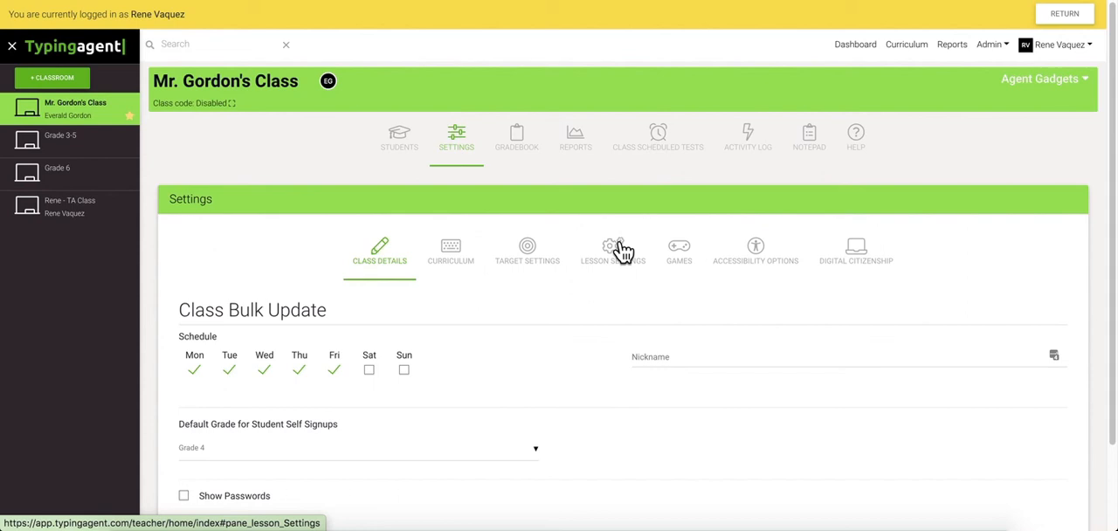
pyautogui.click(755, 251)
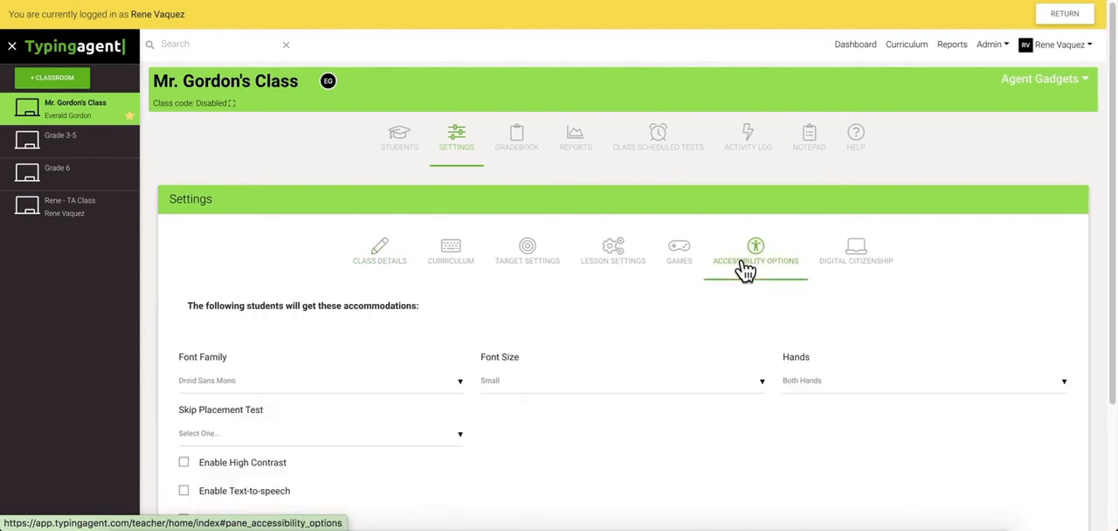
pyautogui.scroll(-3, 635, 303)
pyautogui.scroll(-2, 633, 304)
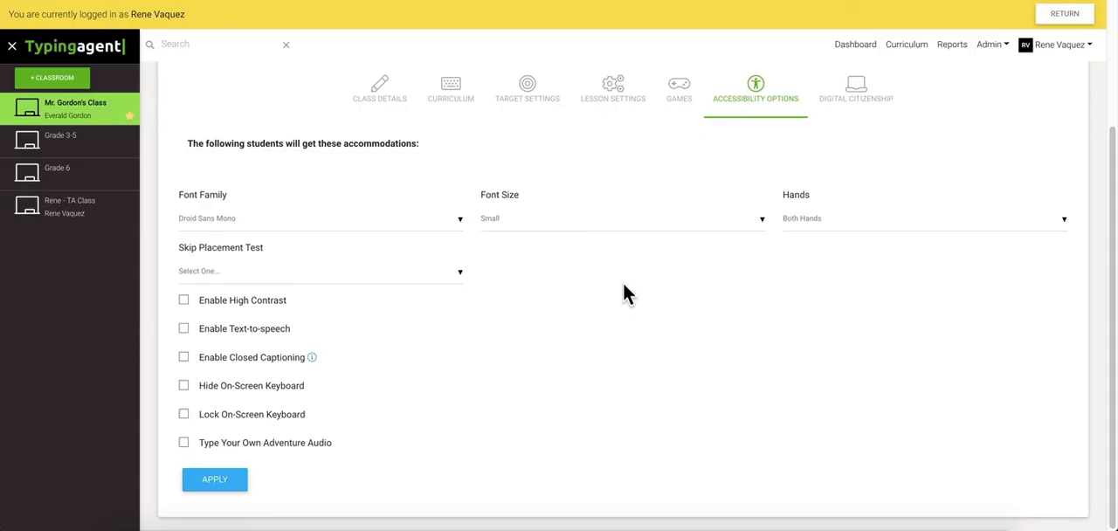
pyautogui.scroll(5, 623, 282)
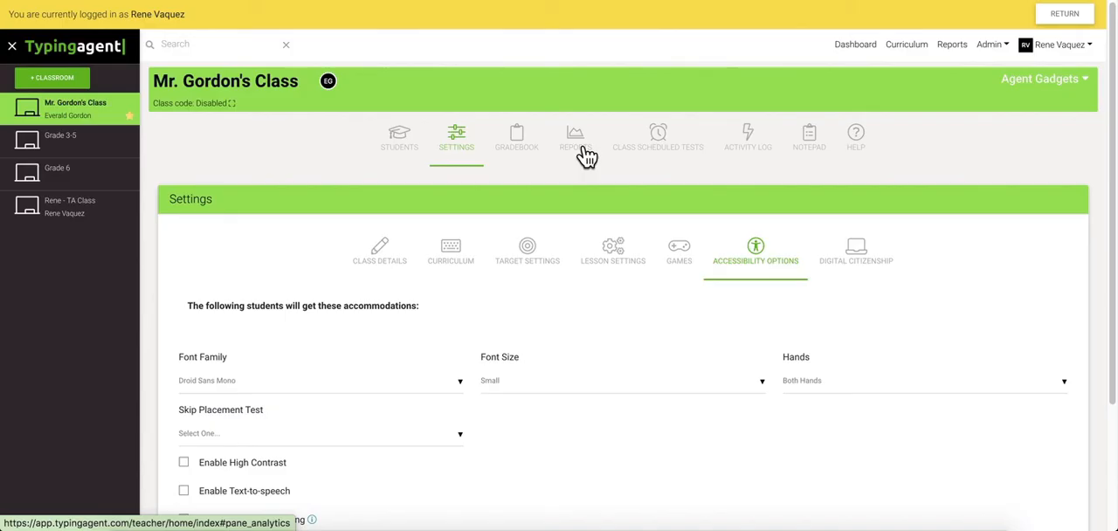
# Step: View the class Progress Report filtered to the Keyboarding Foundations 3+ curriculum
pyautogui.click(585, 156)
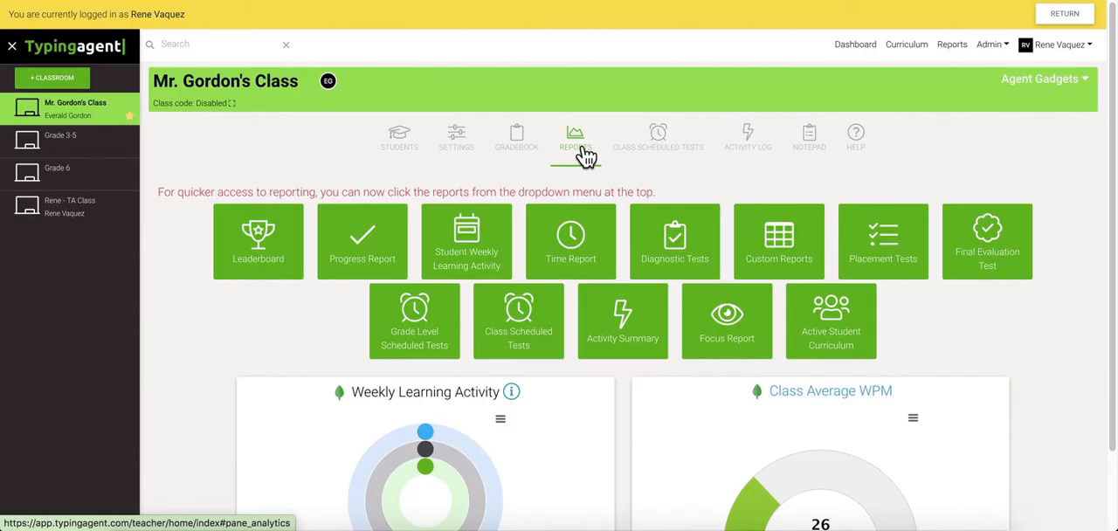
pyautogui.click(367, 258)
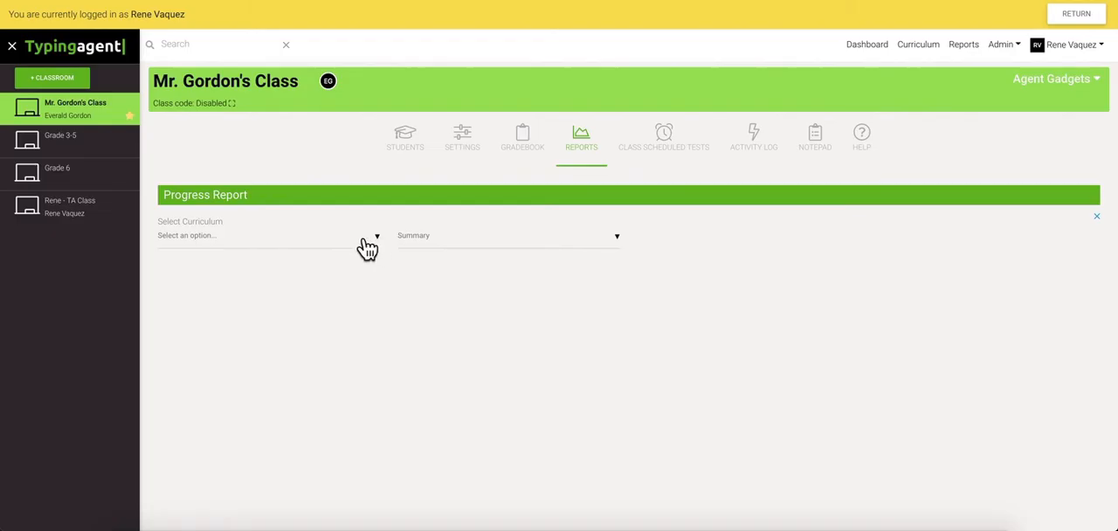
pyautogui.click(323, 243)
pyautogui.click(325, 266)
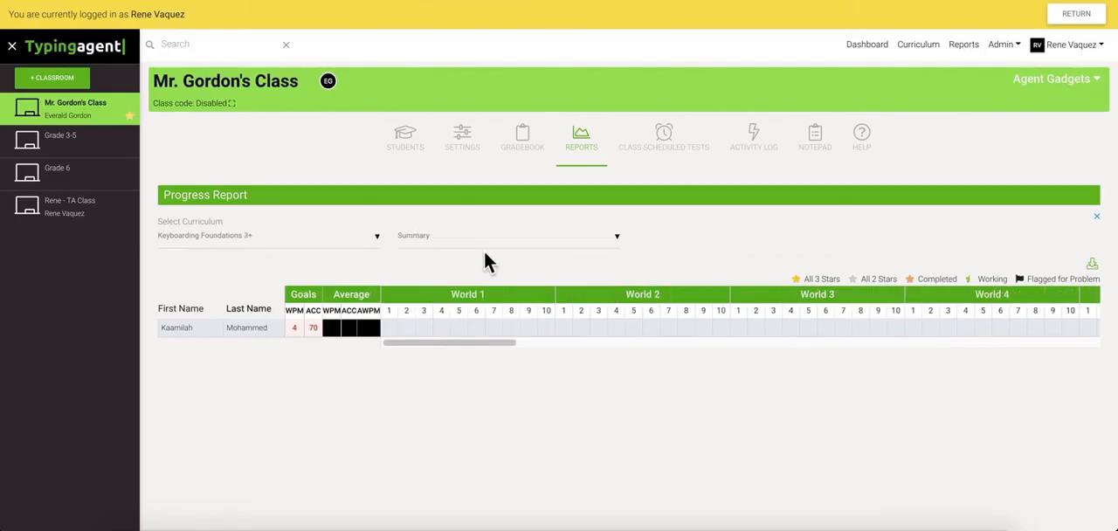
pyautogui.click(1076, 14)
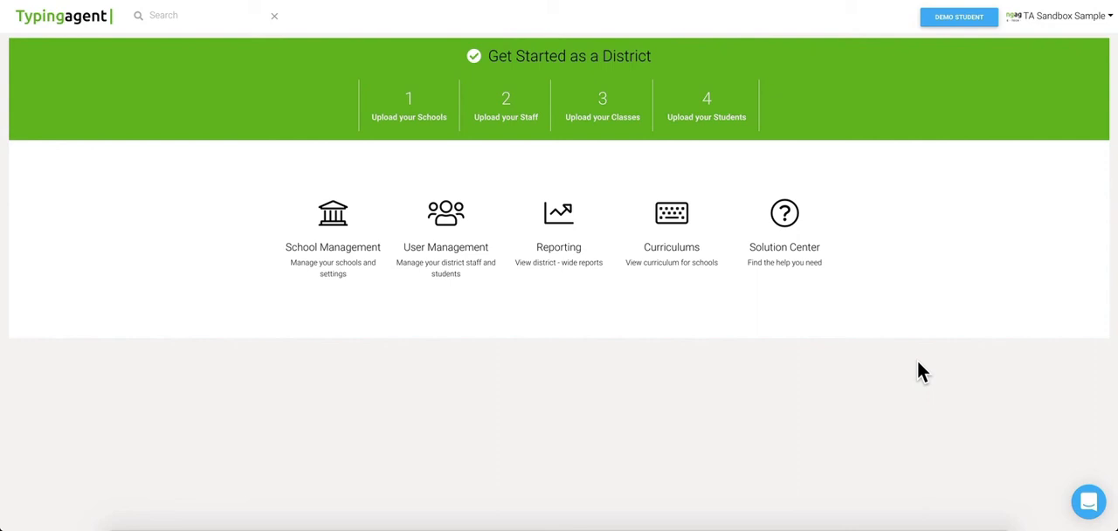
# Step: Browse the district Reporting page's Select Report list without running a report
pyautogui.click(559, 236)
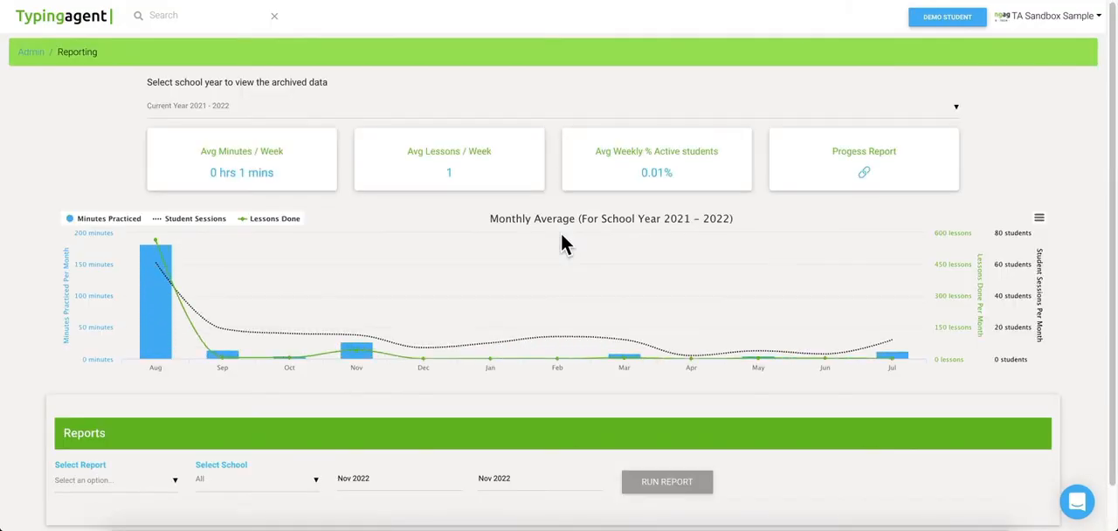
pyautogui.scroll(-1, 554, 318)
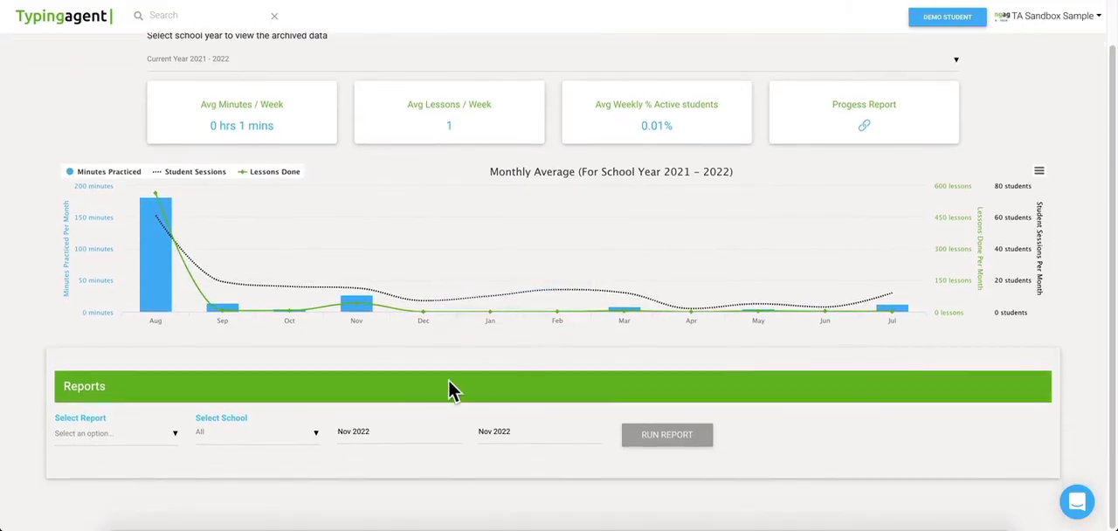
pyautogui.click(171, 436)
pyautogui.scroll(-2, 170, 449)
pyautogui.scroll(-3, 175, 447)
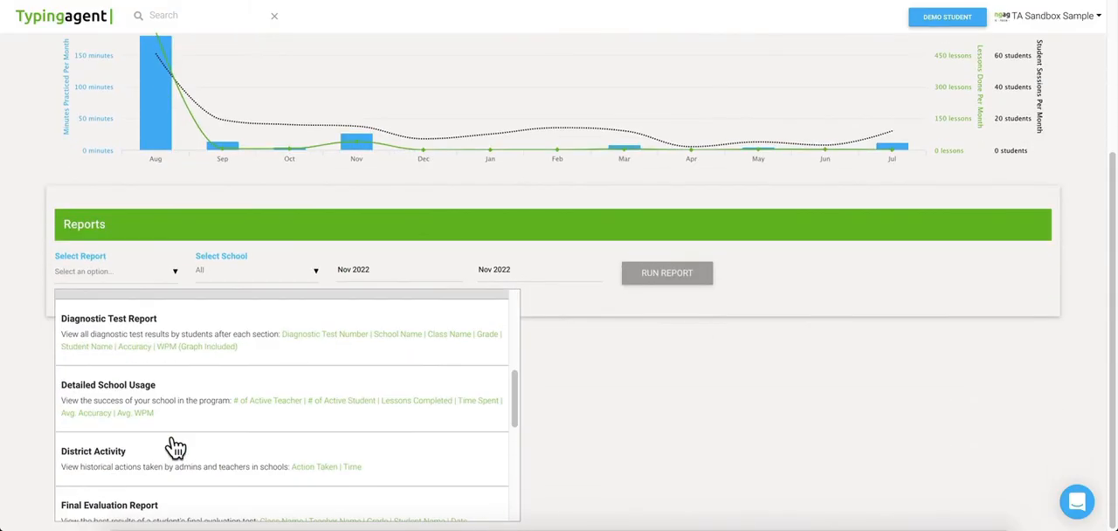
pyautogui.scroll(-3, 175, 447)
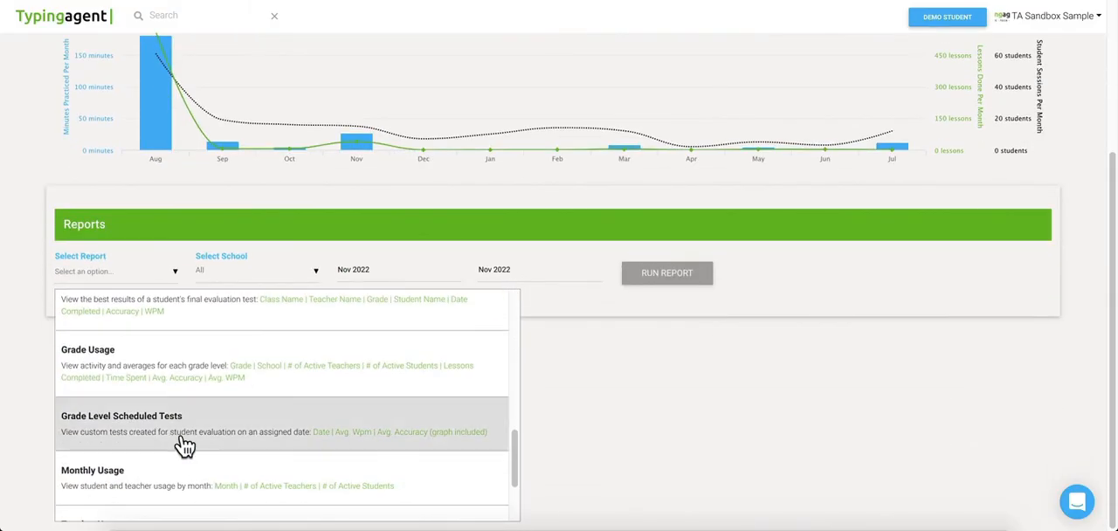
pyautogui.click(673, 429)
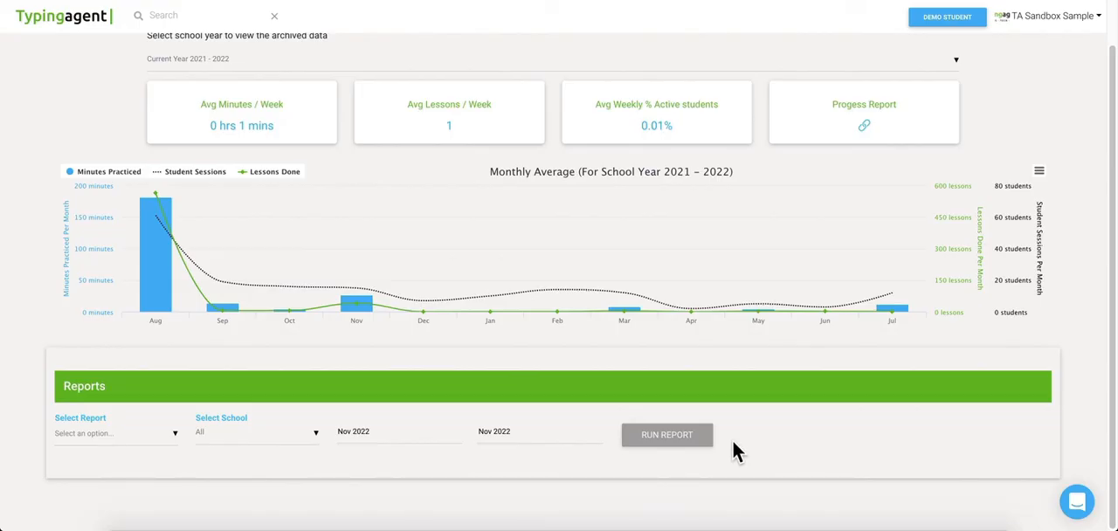
pyautogui.scroll(1, 731, 440)
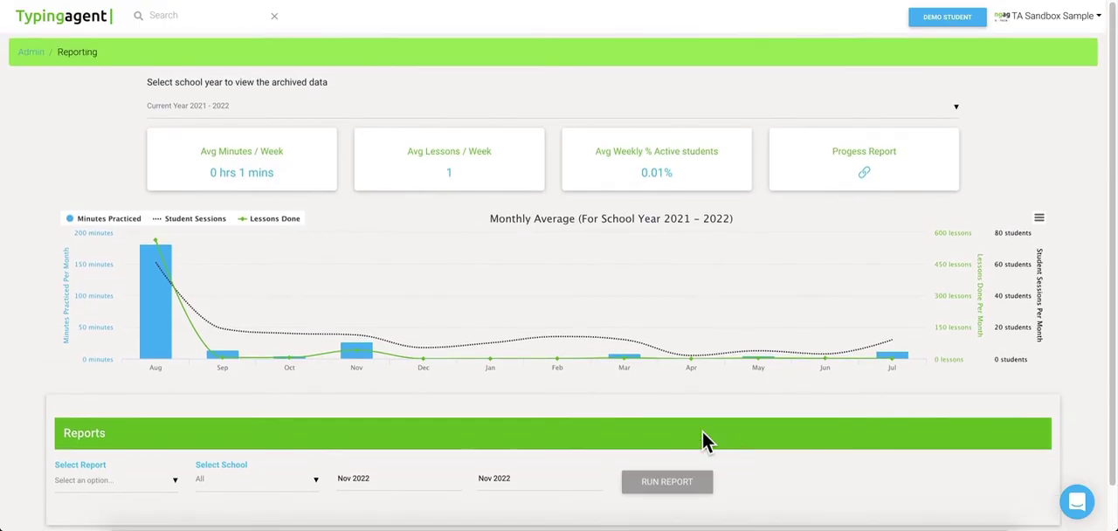
# Step: View School Management's four schools and the new-year reset dialog, leaving it unchanged
pyautogui.click(67, 26)
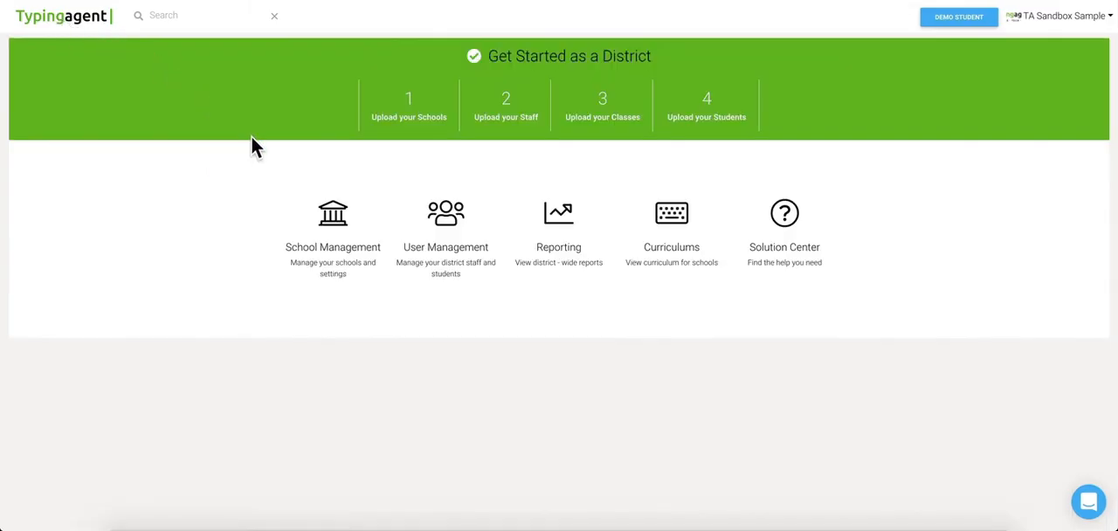
pyautogui.click(333, 227)
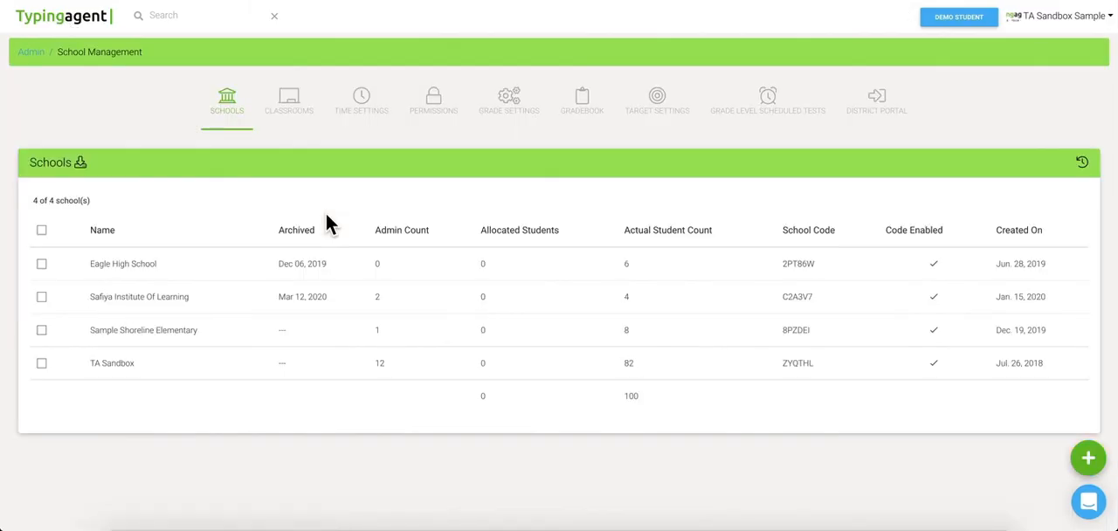
pyautogui.click(1082, 164)
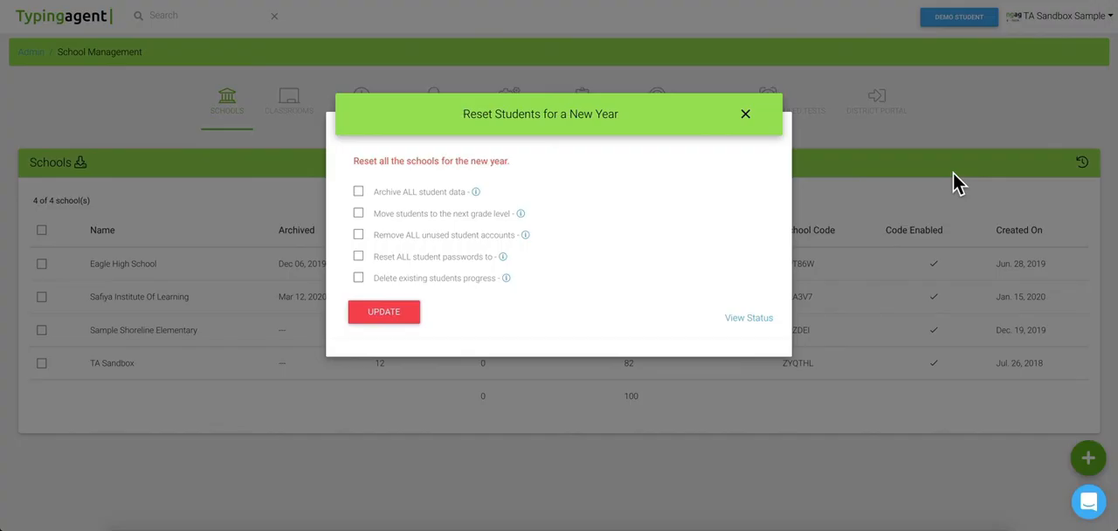
pyautogui.click(952, 172)
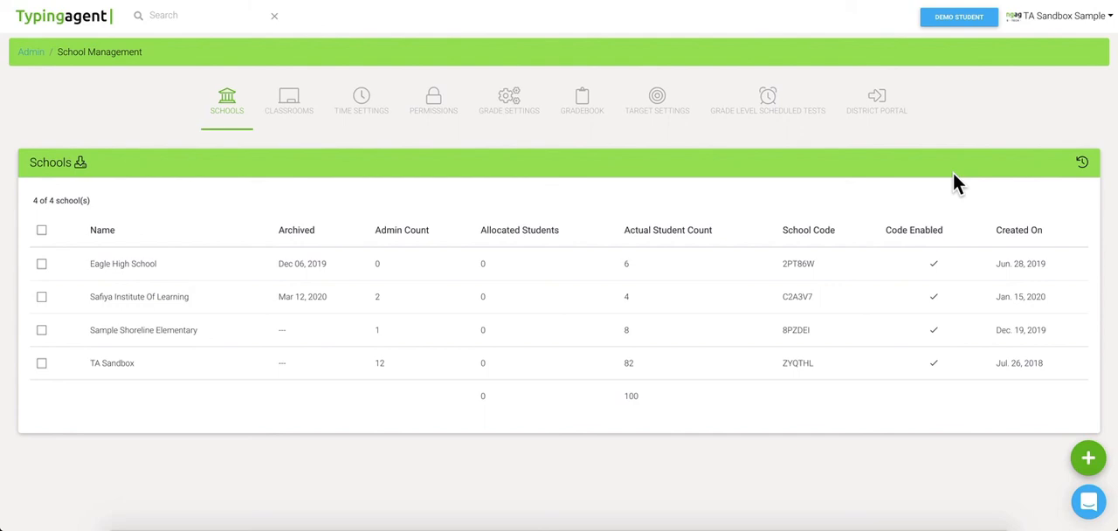
# Step: Start a support chat from the bubble over the schools list
pyautogui.click(1088, 502)
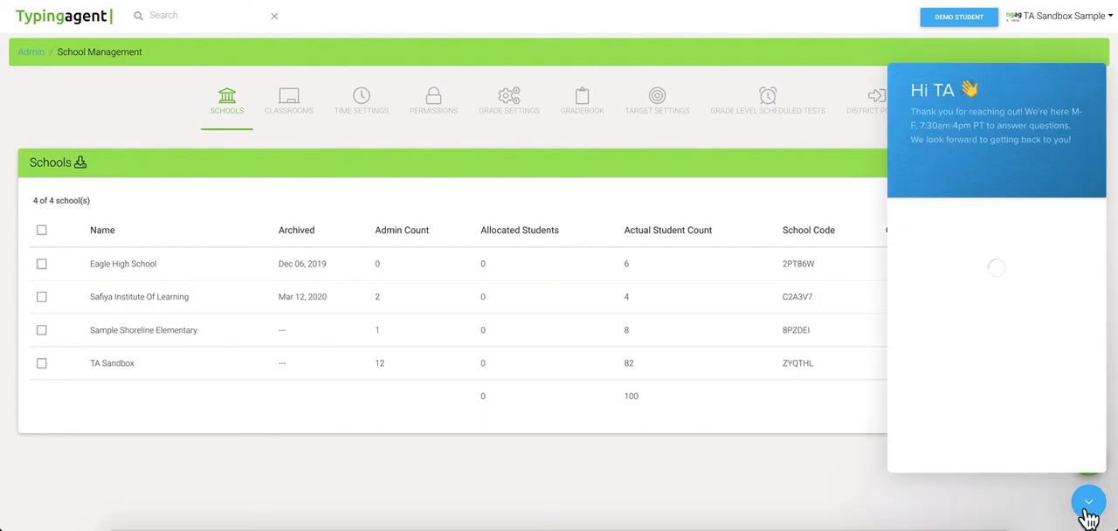